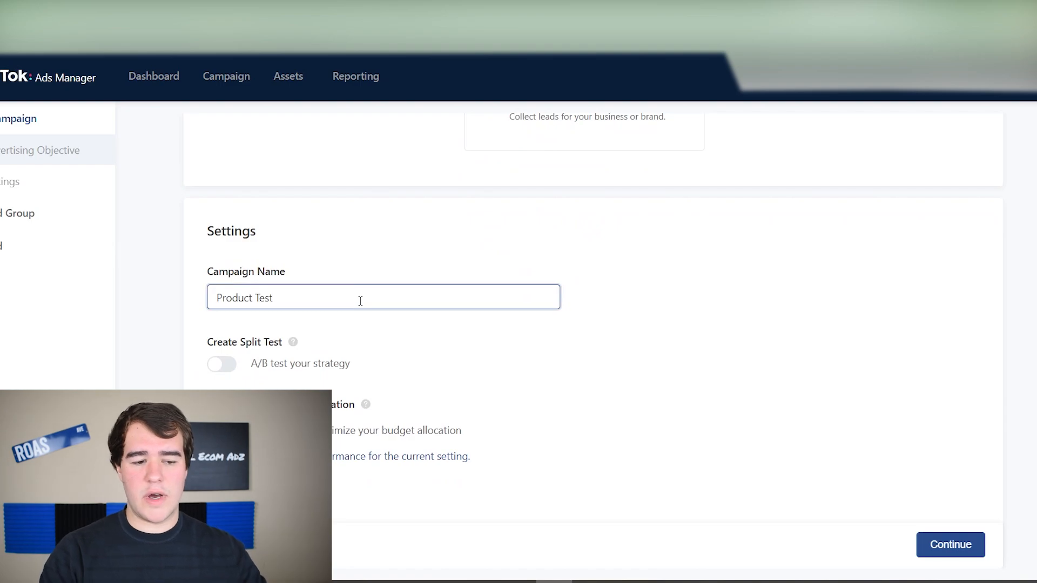
Accept the Product Test campaign settings with split testing and budget optimization off, and proceed to the ad group setup
click(644, 330)
scroll(577, 401, down, 1)
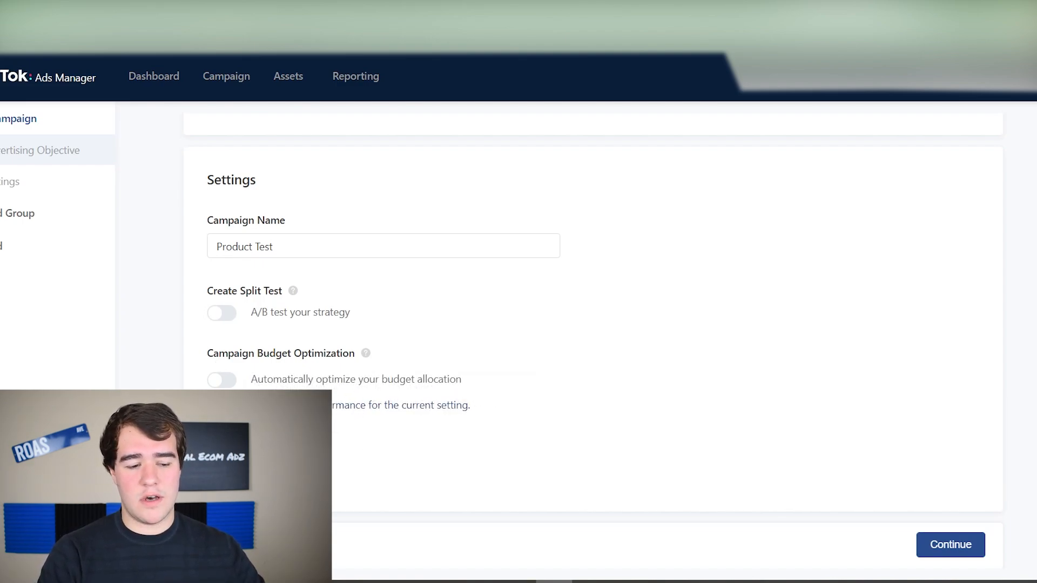
click(960, 552)
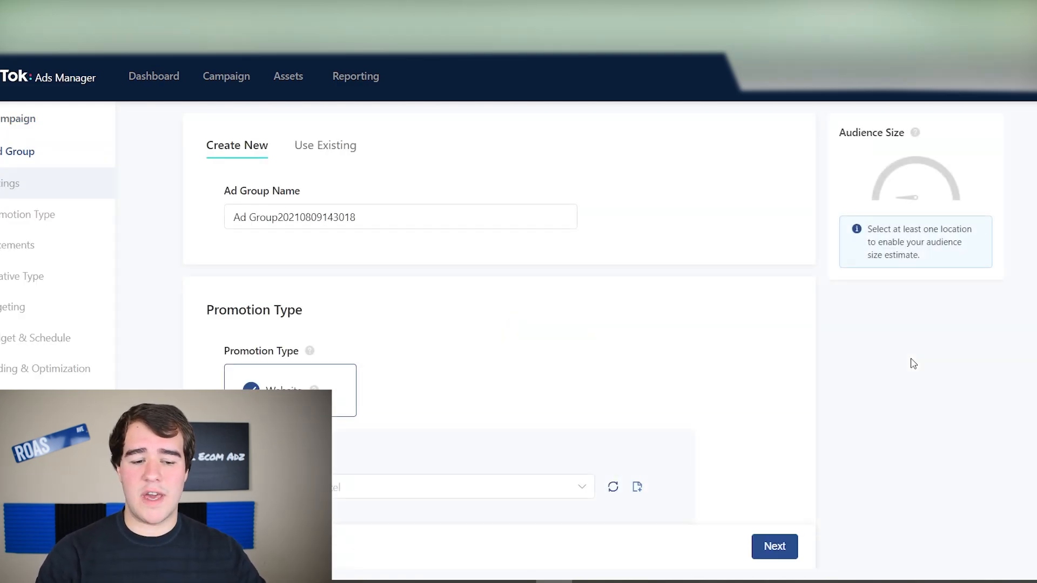
Choose the TikTok pixel and its optimization event for the website promotion
scroll(468, 314, down, 3)
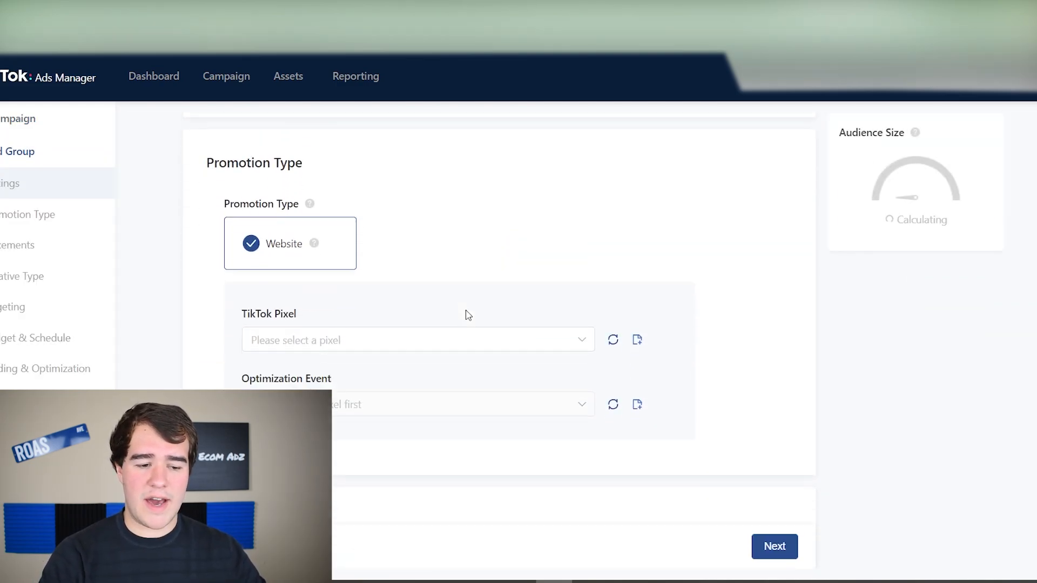
scroll(468, 315, down, 1)
click(469, 313)
click(465, 348)
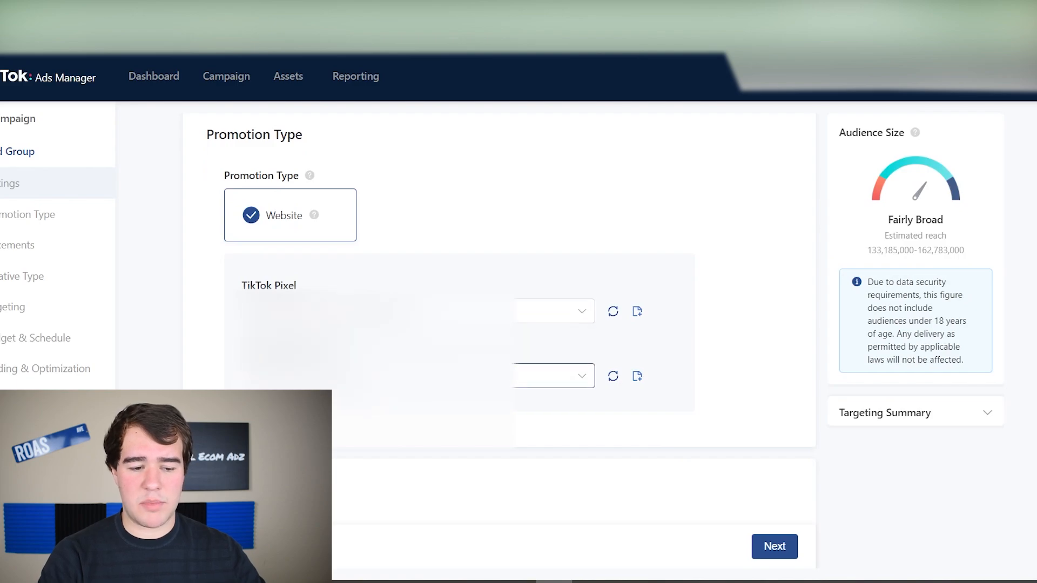
Limit the ads to TikTok through manual placement selection, and turn off user comments and video downloads
scroll(239, 300, down, 6)
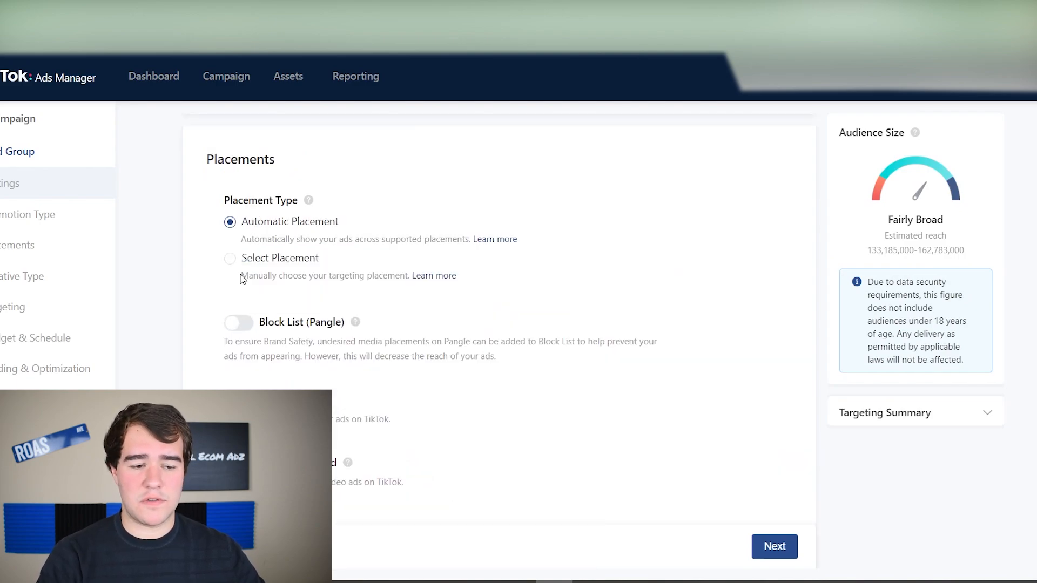
click(230, 258)
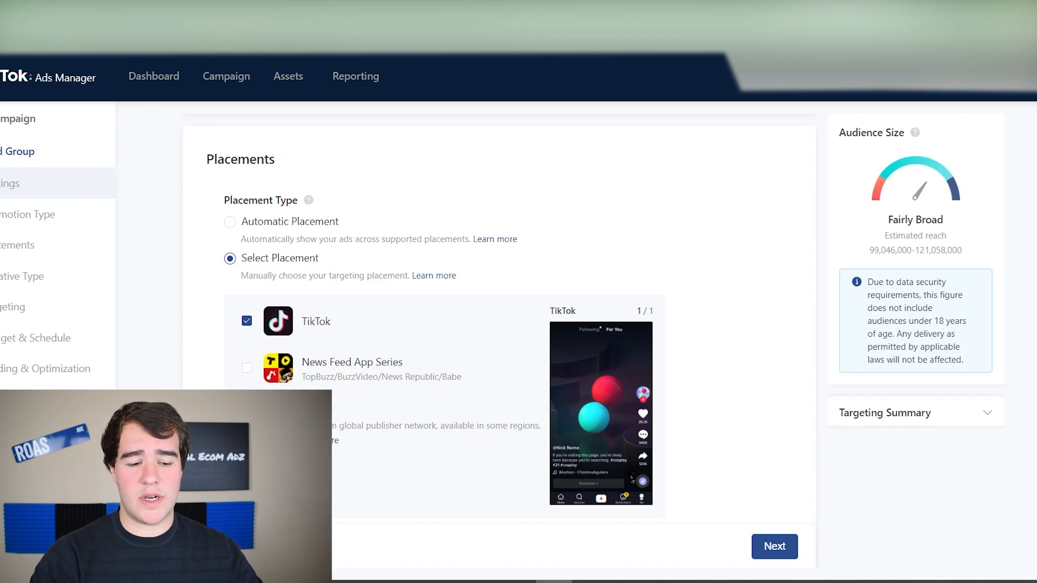
scroll(499, 310, down, 2)
scroll(301, 340, down, 3)
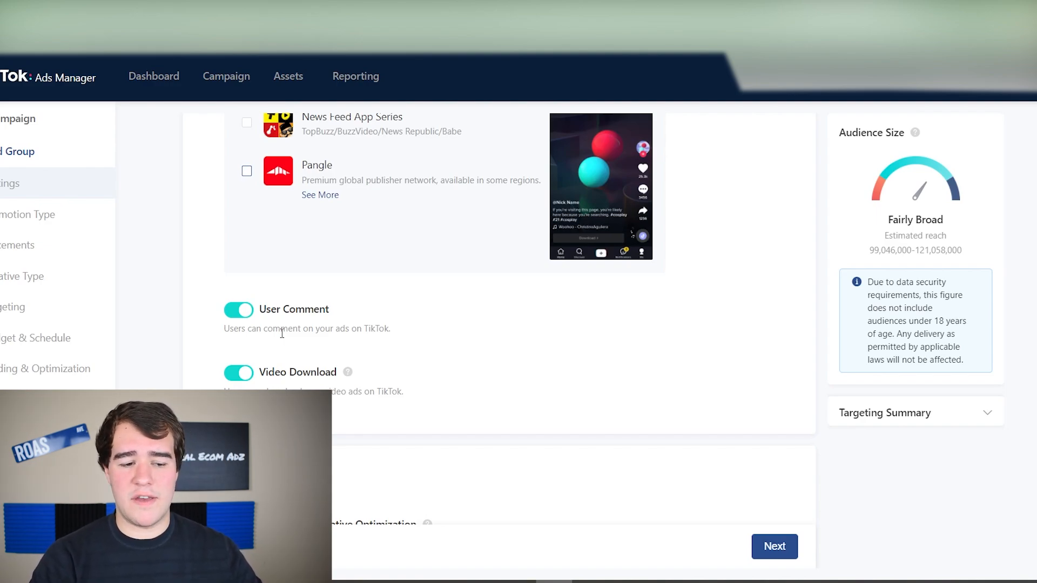
click(232, 310)
click(238, 373)
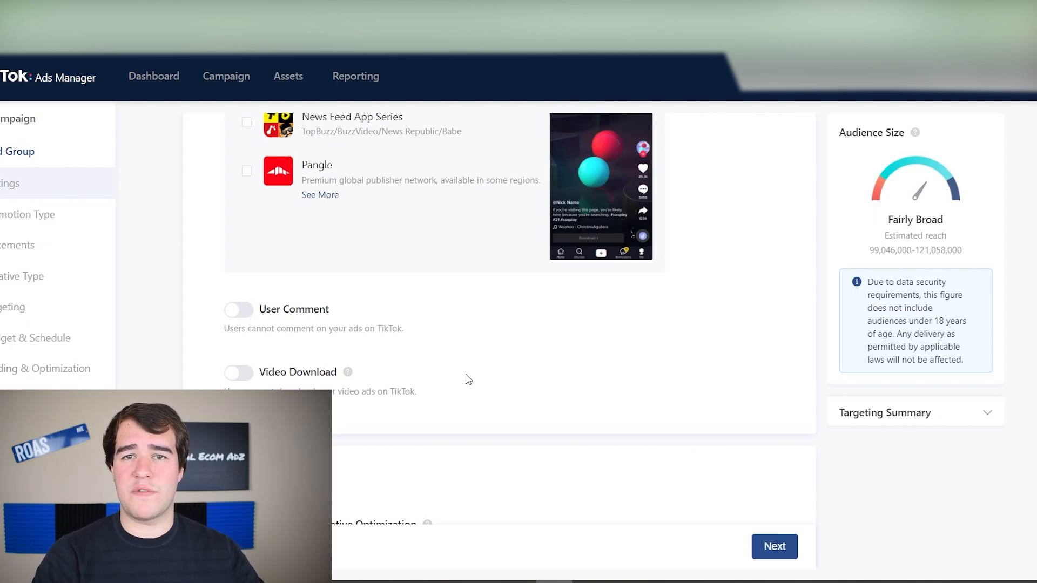
Add Canada to the ad group's target locations alongside the United States
scroll(465, 378, down, 8)
click(214, 236)
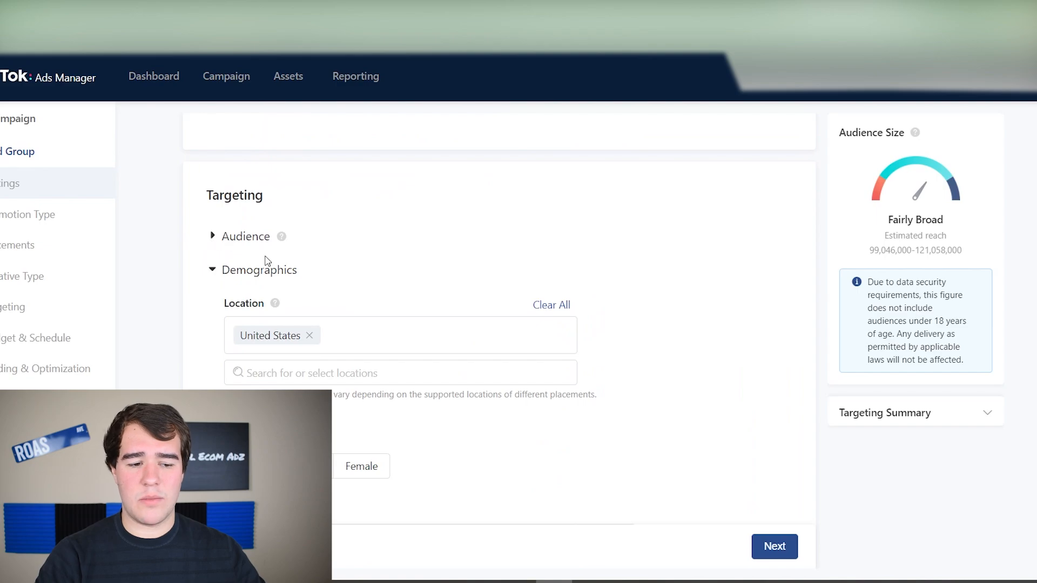
click(321, 378)
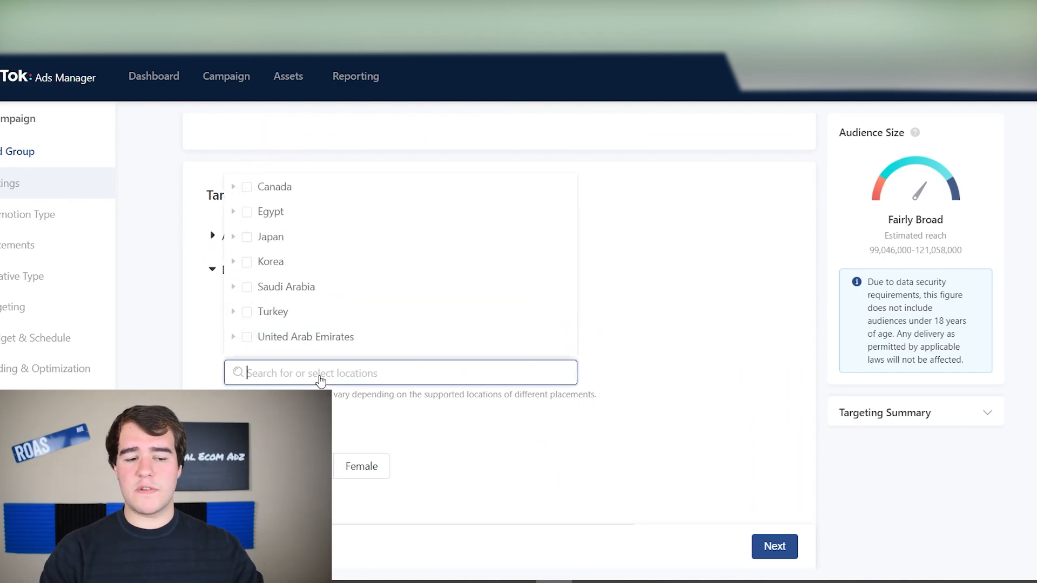
text(cana)
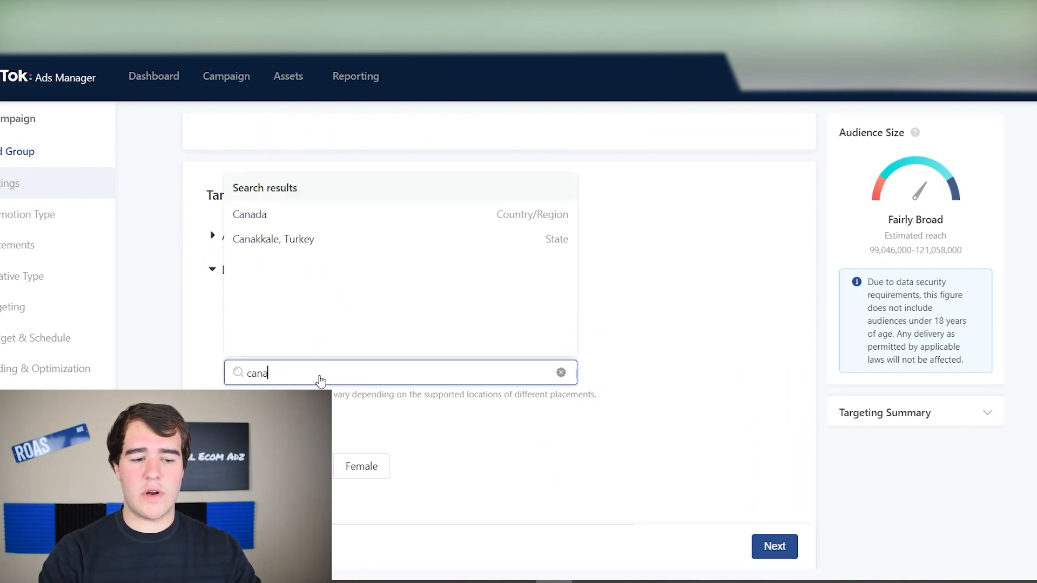
click(375, 218)
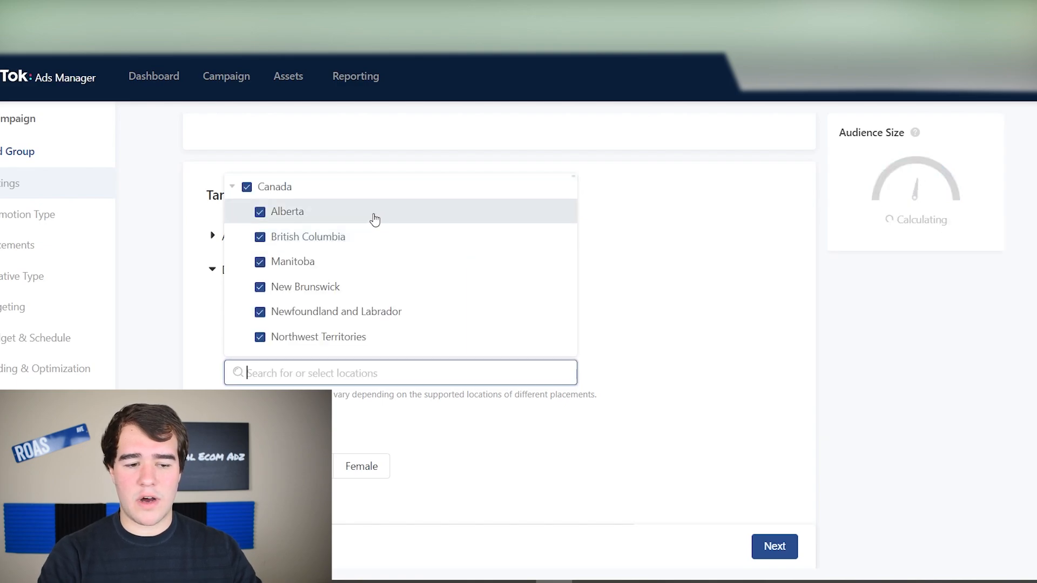
click(652, 294)
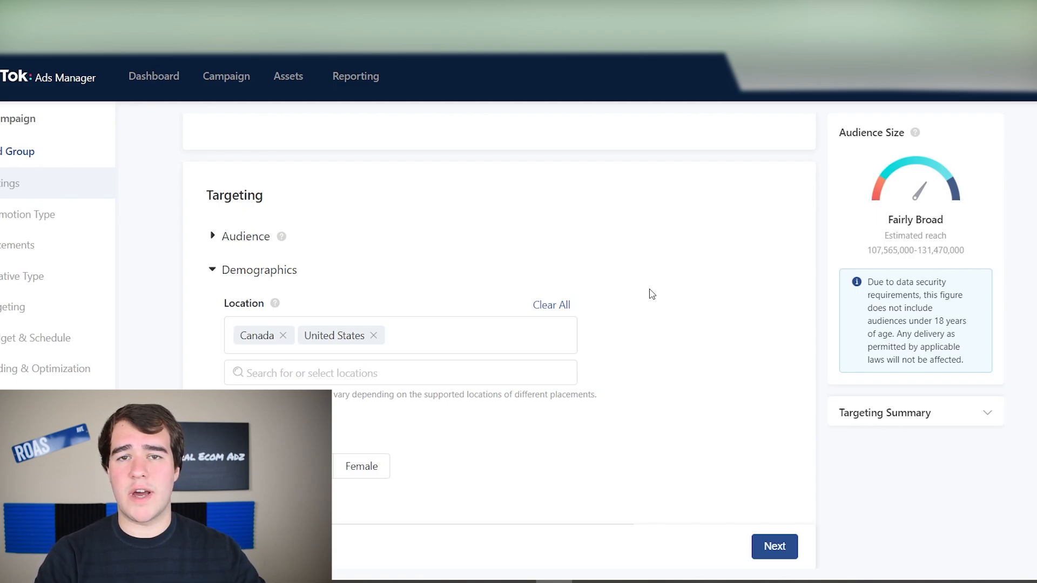
Target the age groups 18-24, 25-34, 35-44, 45-54 and 55+ in the demographics
scroll(635, 343, down, 3)
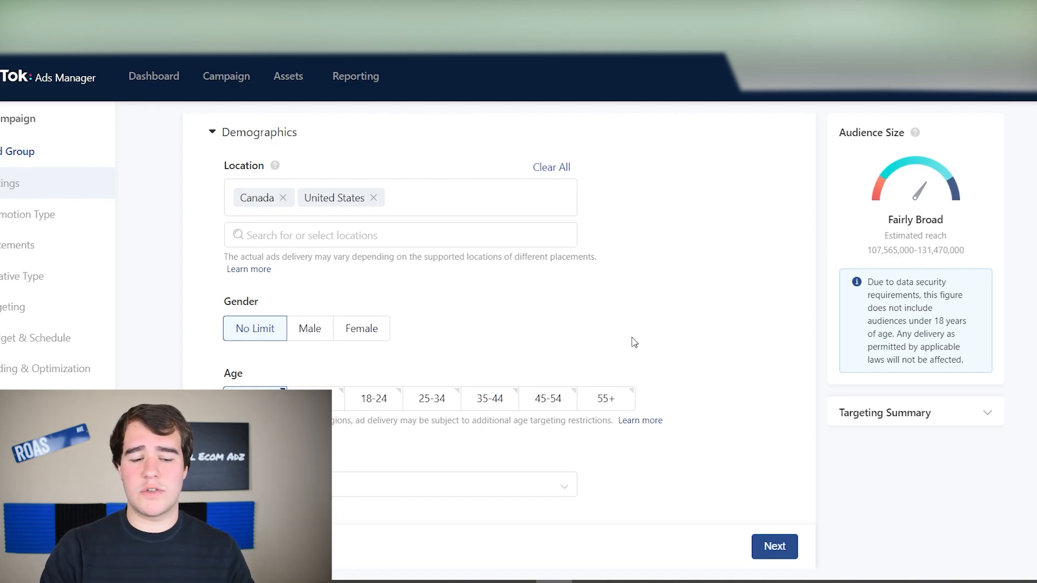
scroll(281, 324, down, 2)
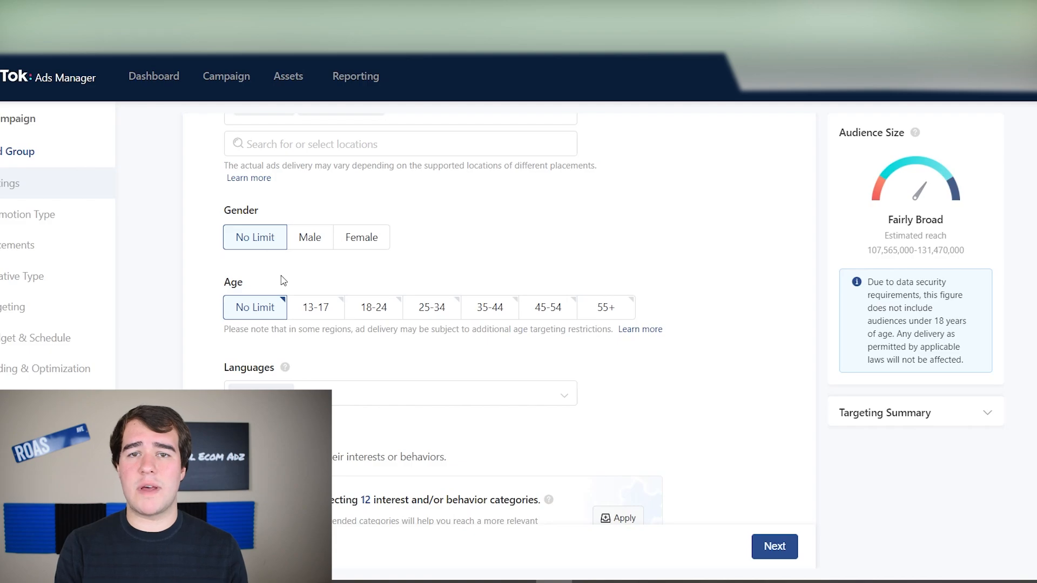
click(369, 309)
click(427, 310)
click(494, 307)
click(554, 307)
click(607, 309)
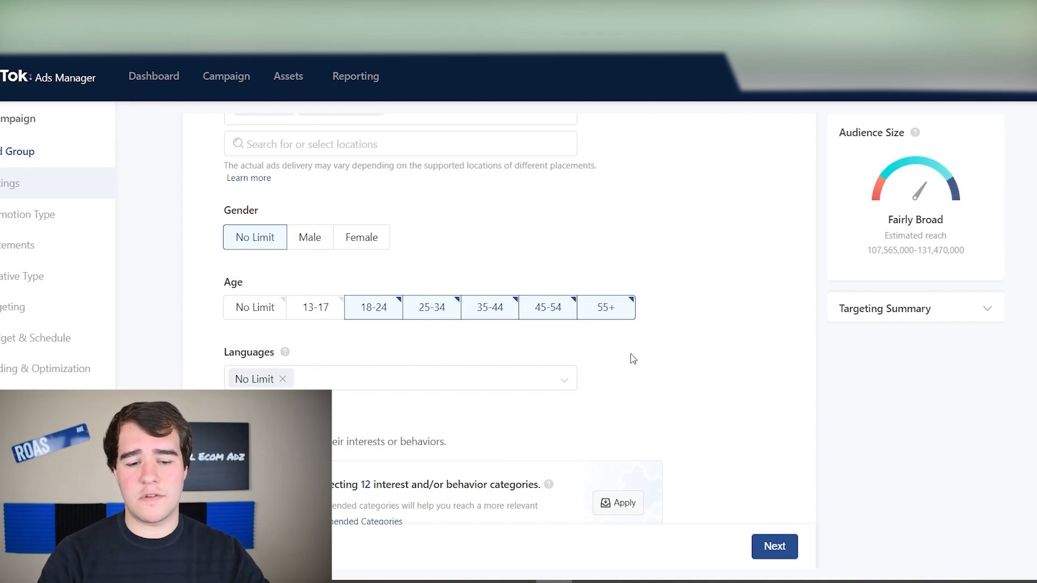
Leave languages and interests unrestricted and set the ad group's daily budget to 20 USD
scroll(633, 359, down, 2)
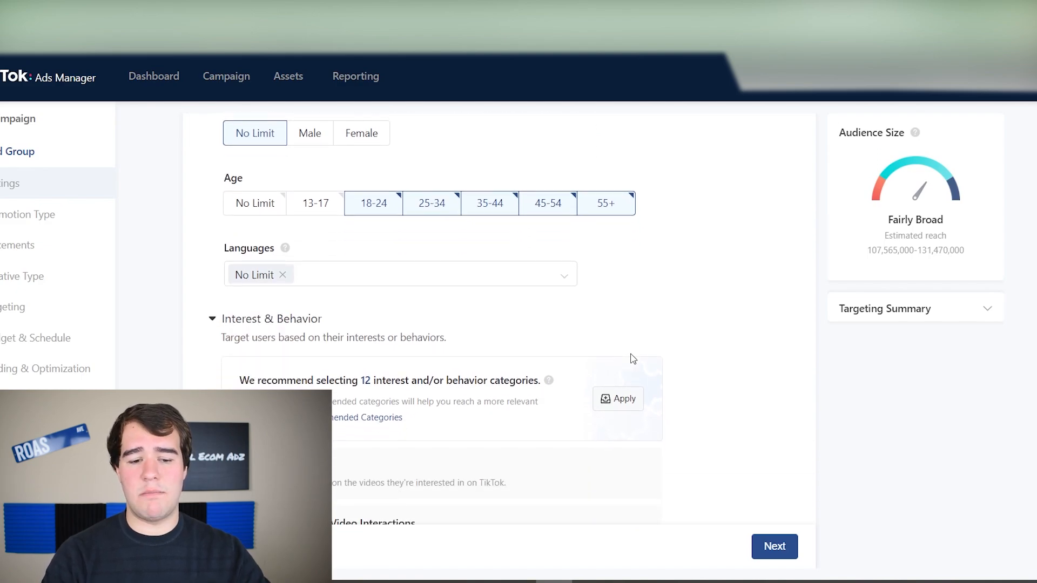
scroll(721, 355, down, 1)
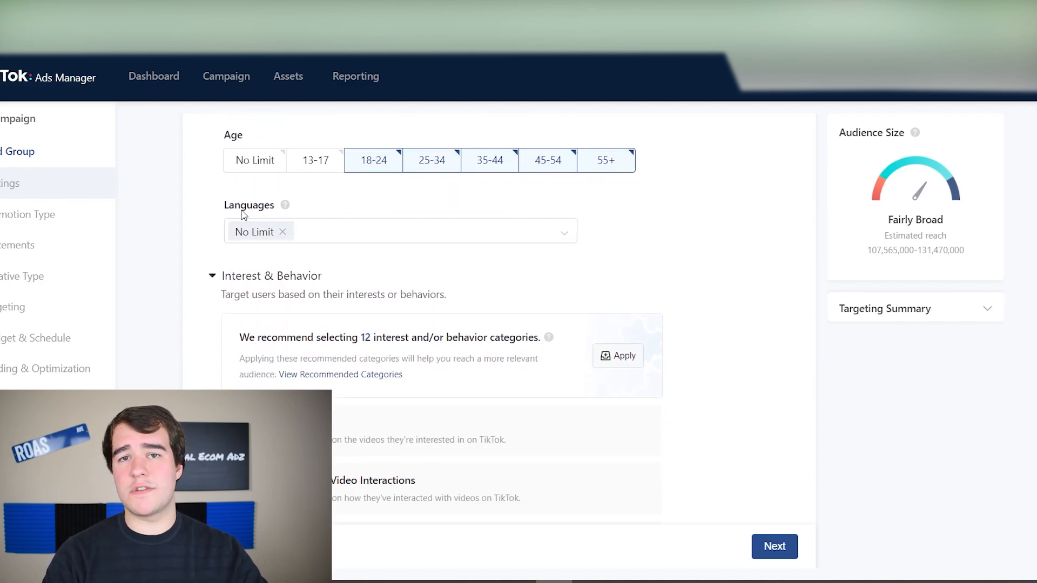
scroll(210, 304, down, 2)
scroll(217, 283, down, 1)
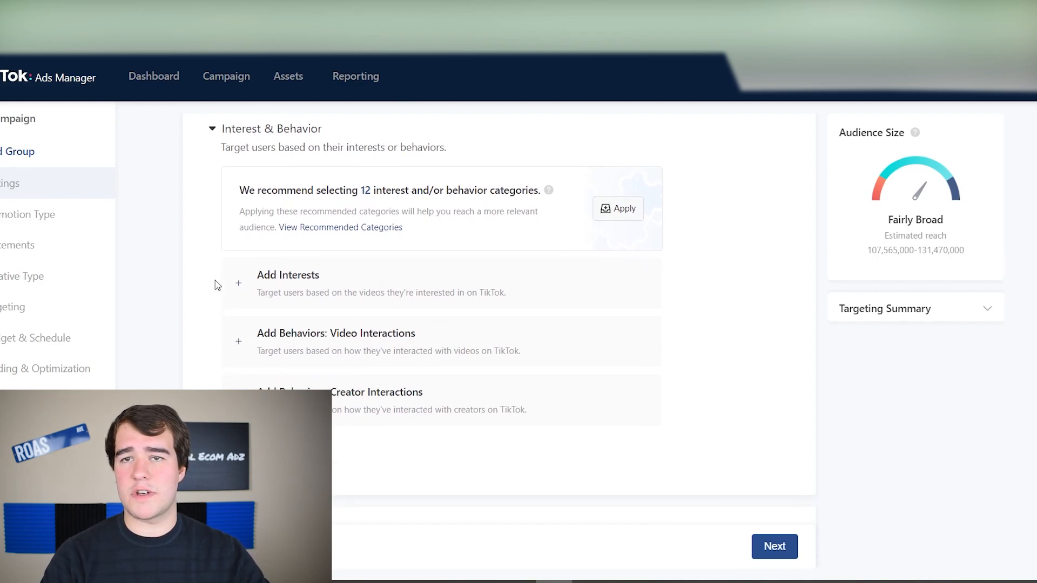
scroll(217, 284, down, 7)
click(420, 263)
text(20)
click(507, 352)
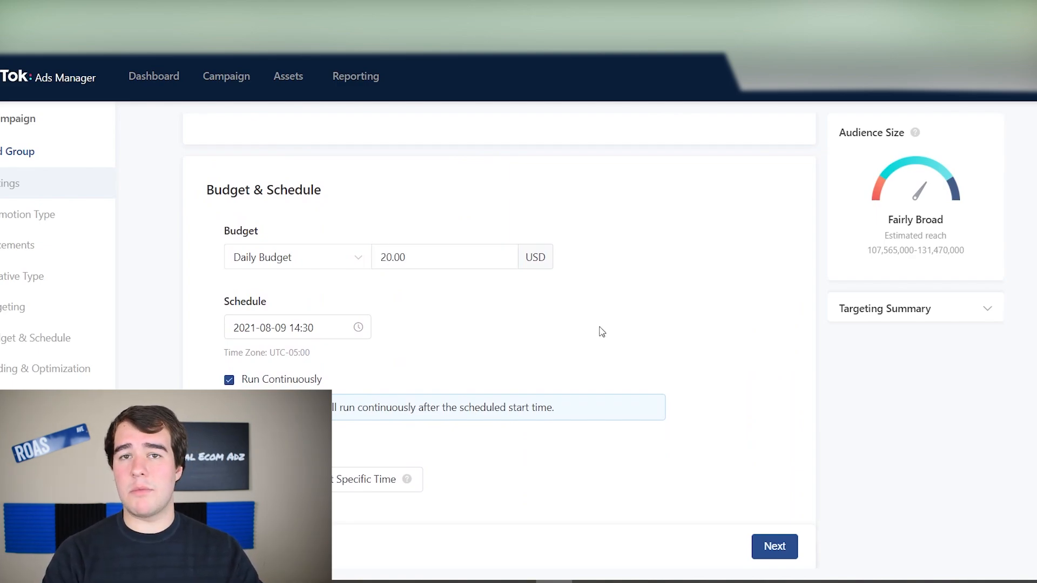
Schedule the ad group to start on 2021-08-10 at 00:00
click(296, 335)
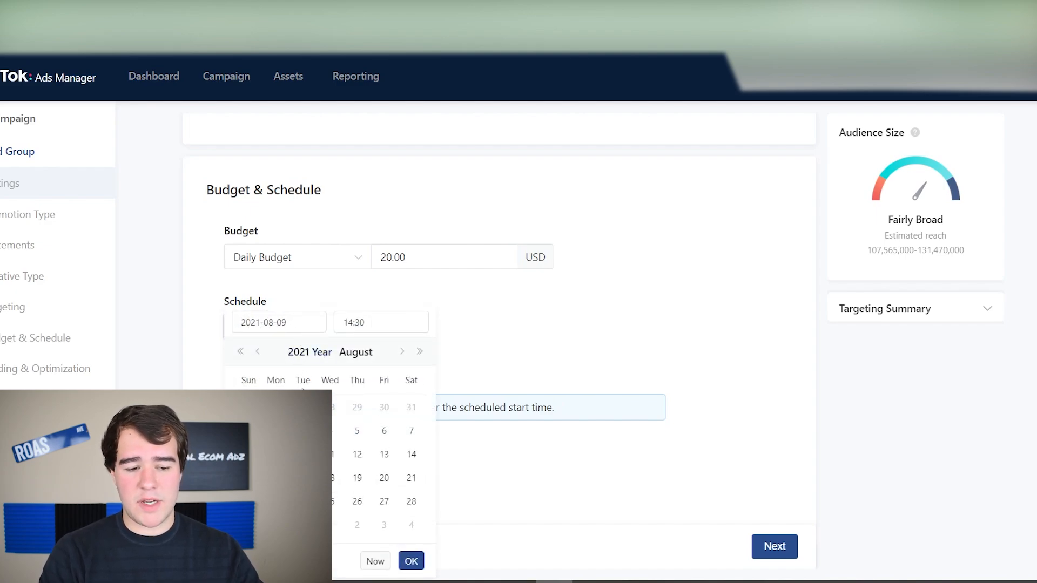
click(303, 455)
click(389, 322)
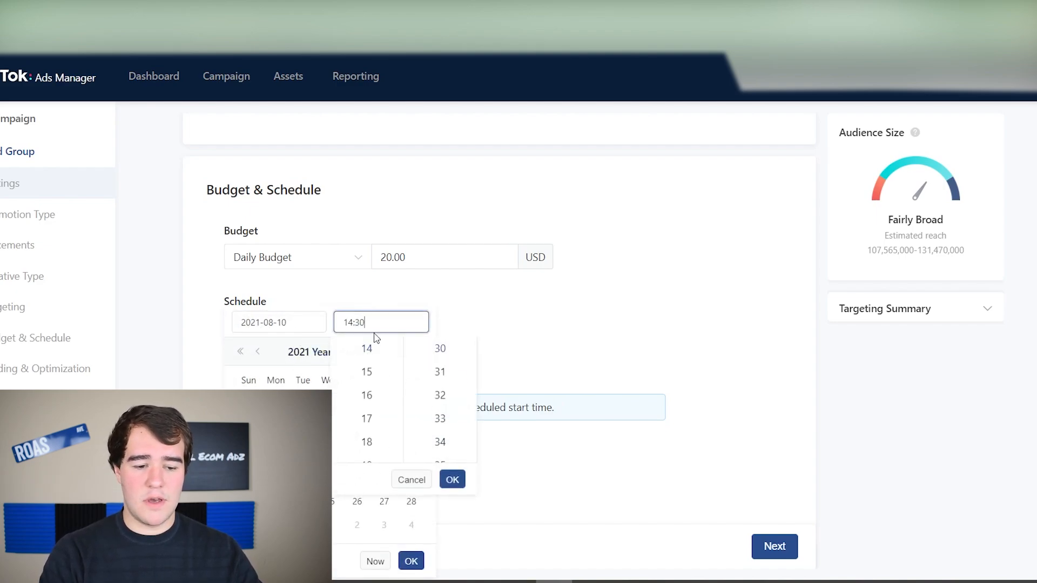
scroll(379, 414, up, 6)
scroll(440, 394, up, 12)
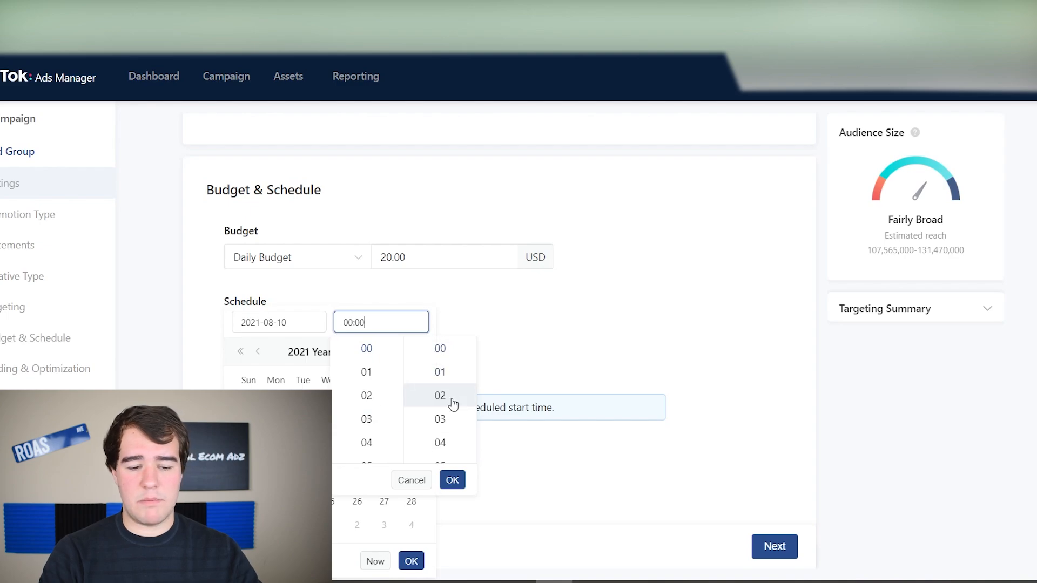
click(453, 481)
click(411, 561)
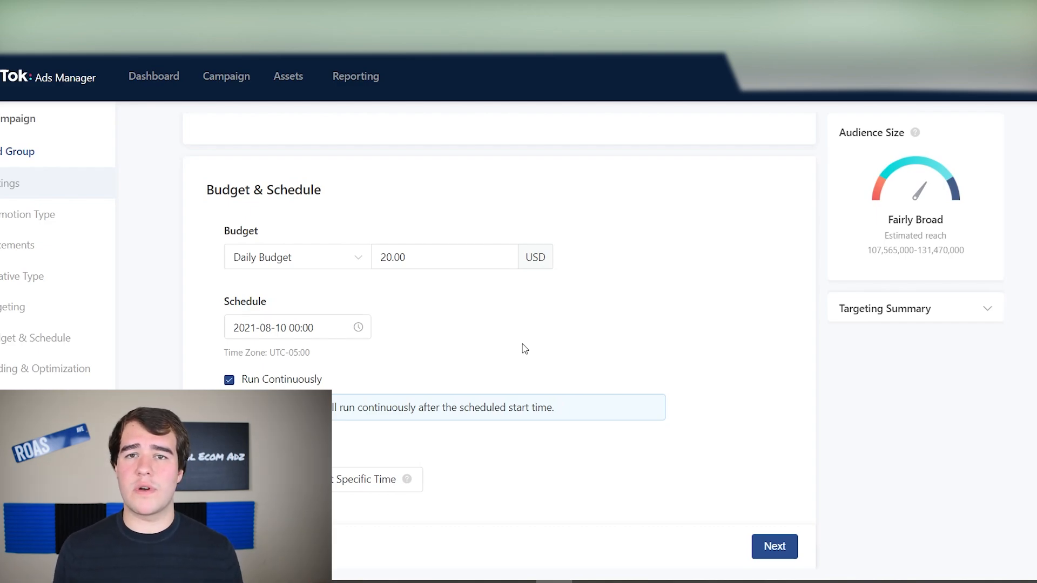
Set the Cost Cap bid to 23.00 USD per conversion
scroll(523, 348, down, 8)
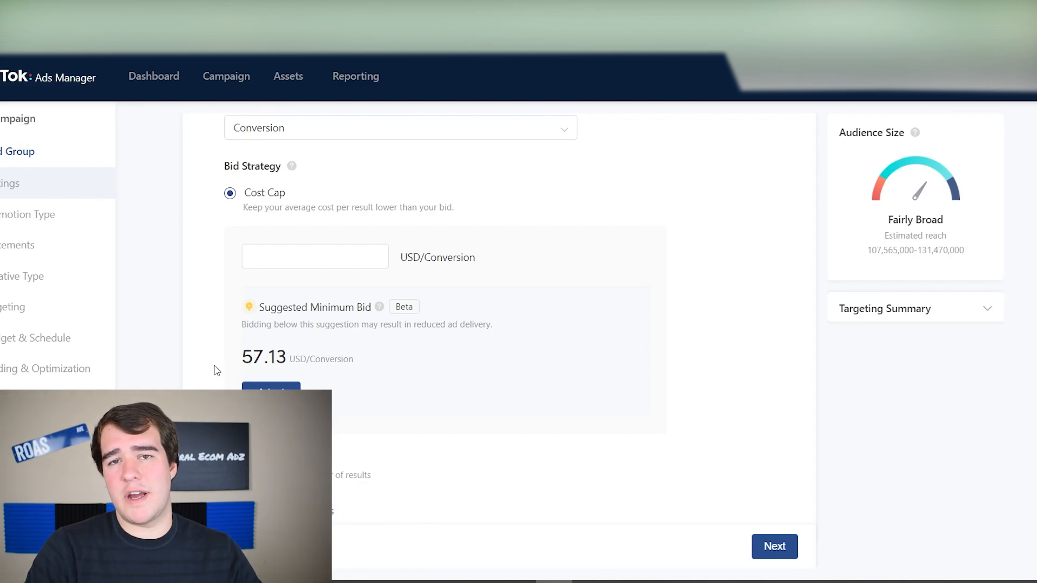
scroll(216, 371, up, 4)
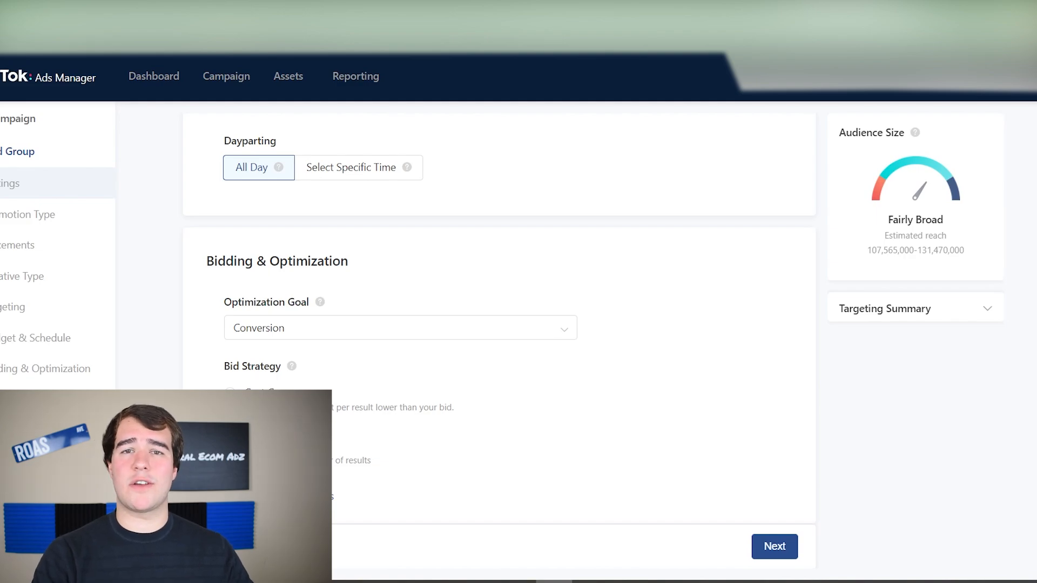
scroll(281, 382, down, 2)
click(281, 381)
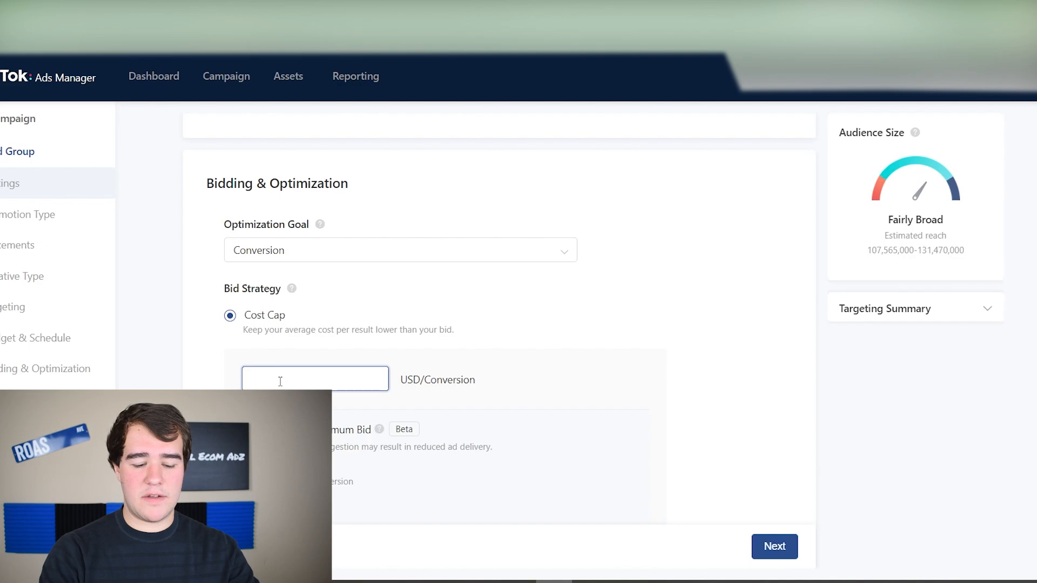
text(23.00)
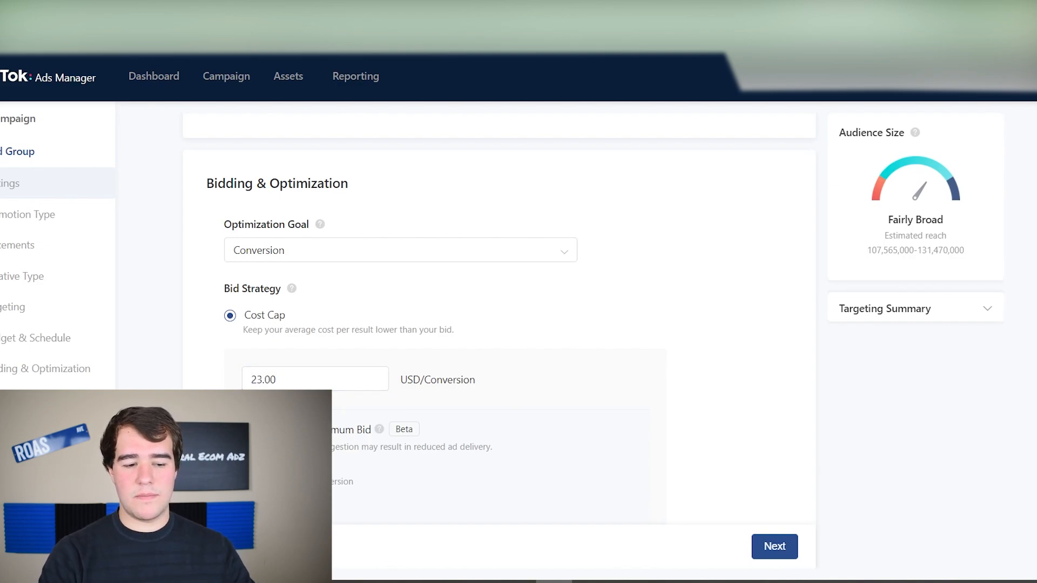
Review the budget and schedule settings, and change the Cost Cap bid to 19.99 USD per conversion
scroll(291, 385, up, 3)
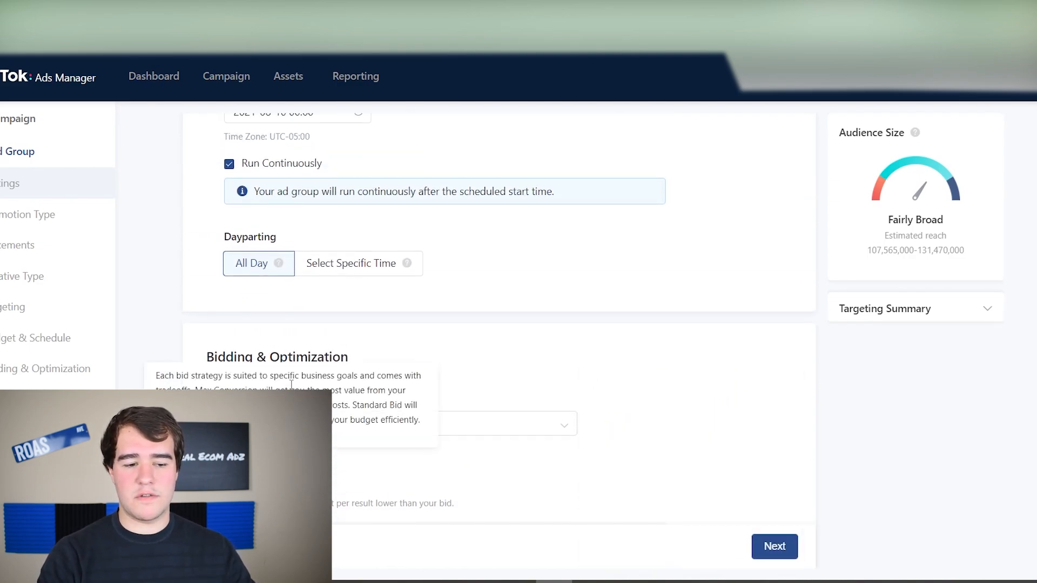
scroll(489, 346, up, 3)
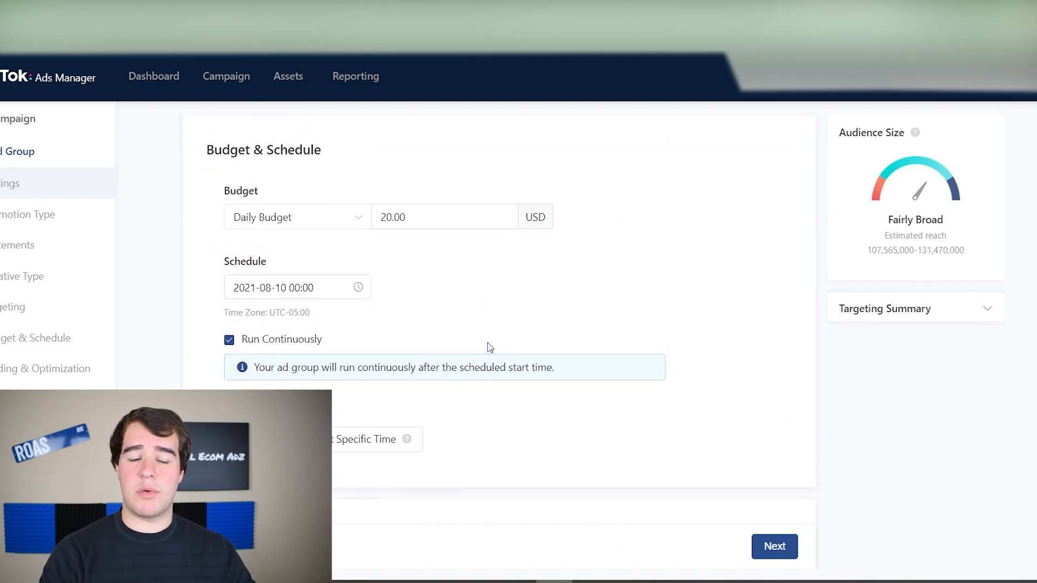
scroll(489, 347, down, 5)
click(351, 399)
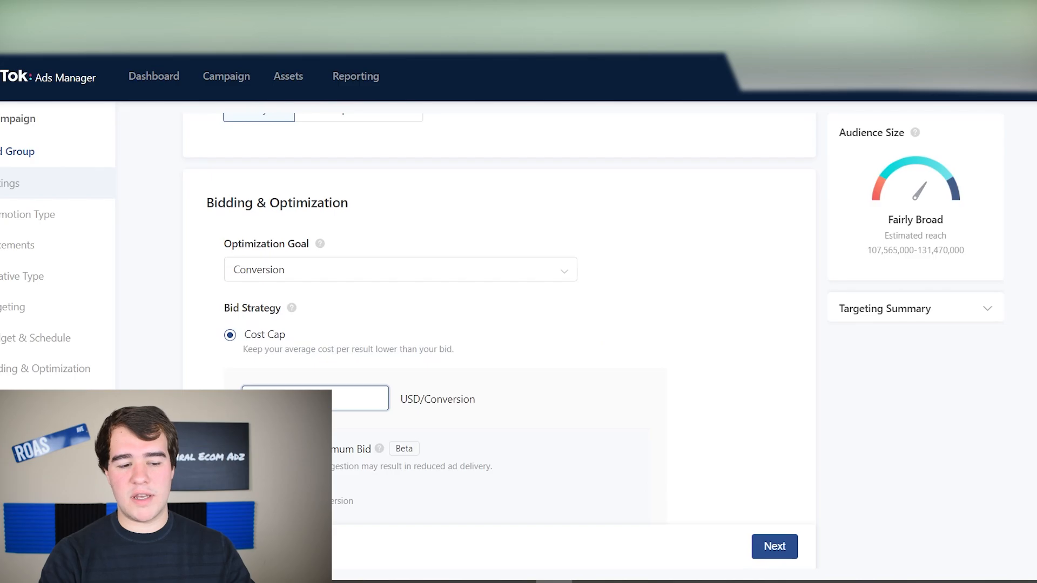
scroll(490, 387, up, 3)
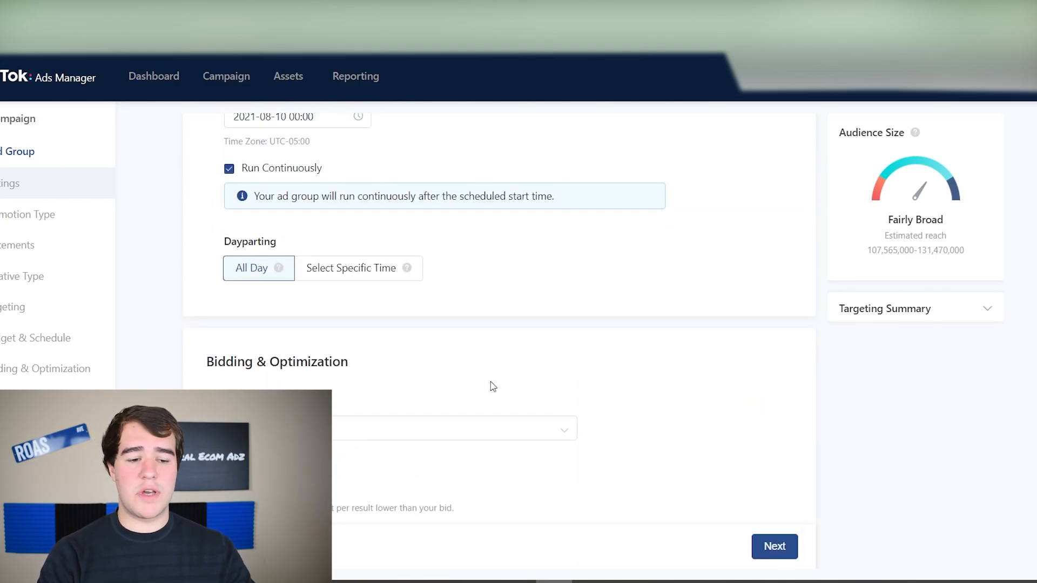
scroll(491, 384, down, 5)
double_click(291, 349)
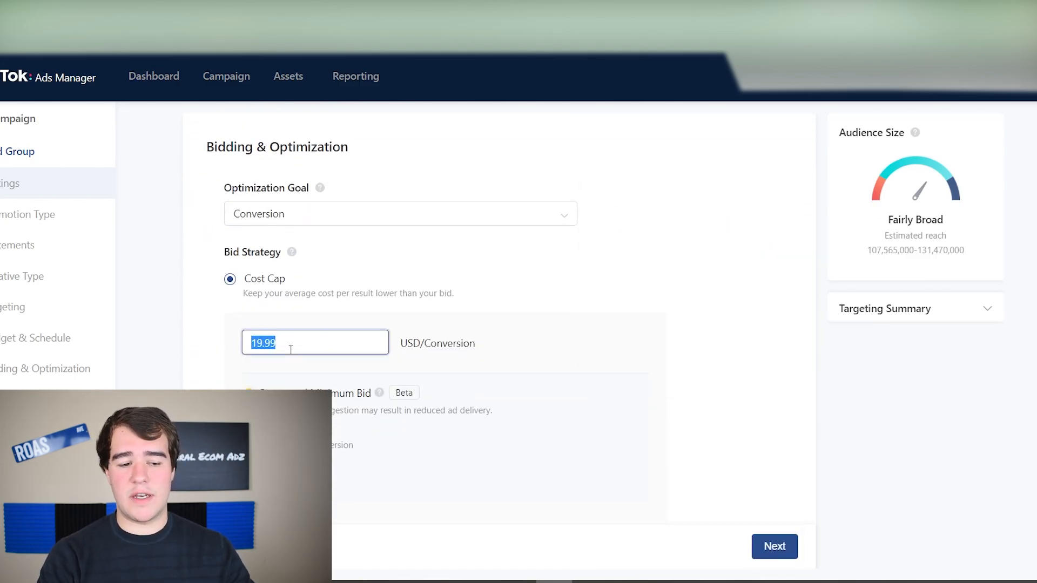
click(199, 359)
scroll(392, 321, down, 1)
drag(243, 385, 304, 386)
click(315, 386)
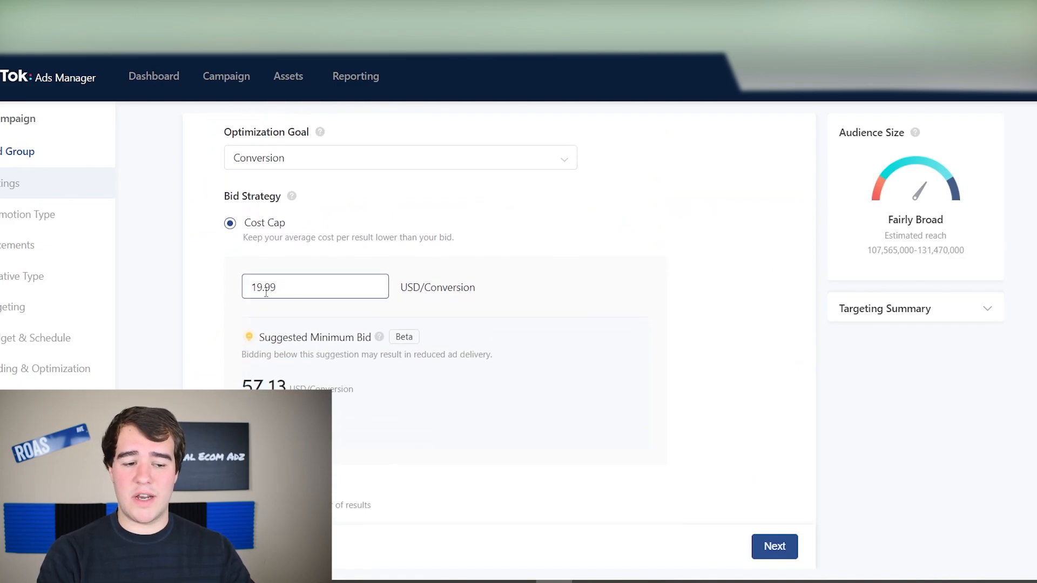
Switch the bid strategy from Cost Cap to the other available option
scroll(234, 377, down, 1)
click(232, 436)
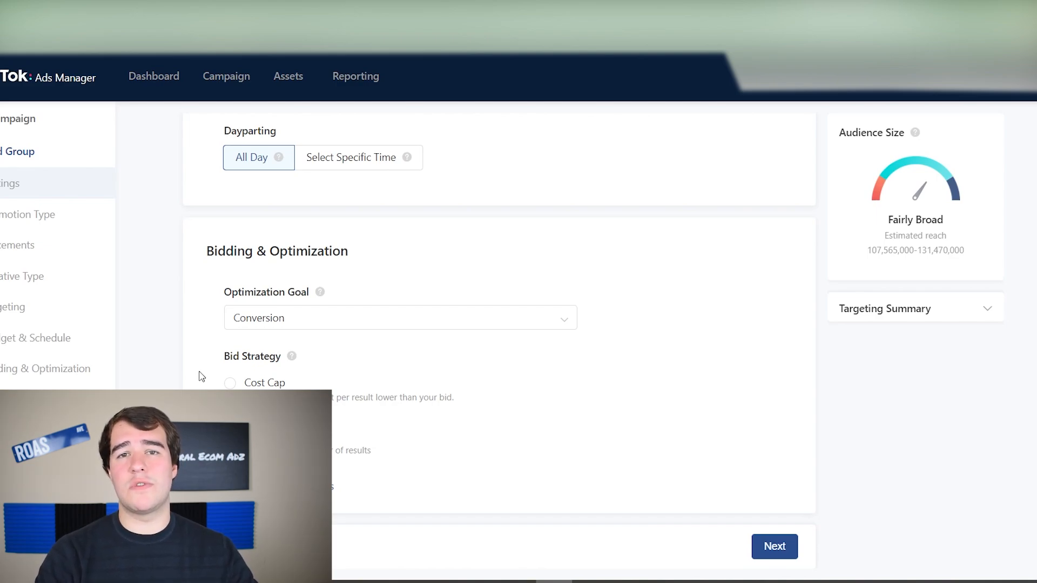
Add Automobiles as an interest category in the ad group's interest and behavior targeting
scroll(678, 391, up, 15)
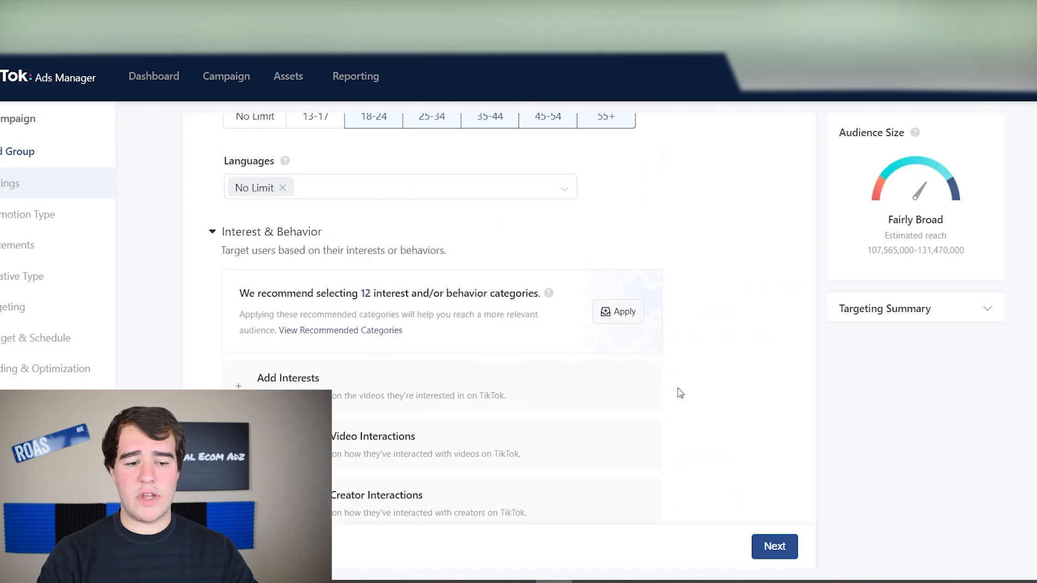
scroll(679, 391, down, 1)
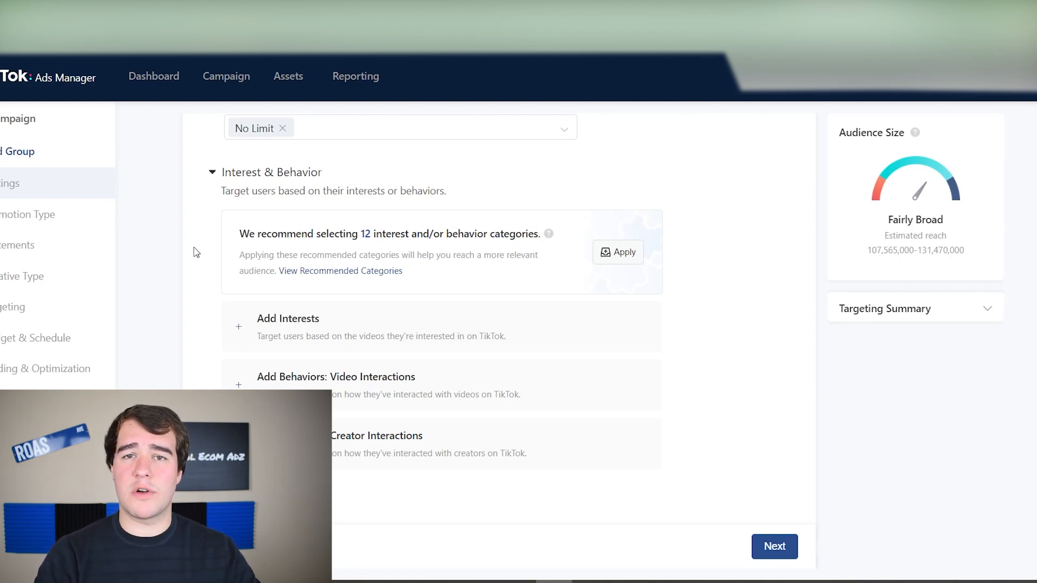
click(239, 326)
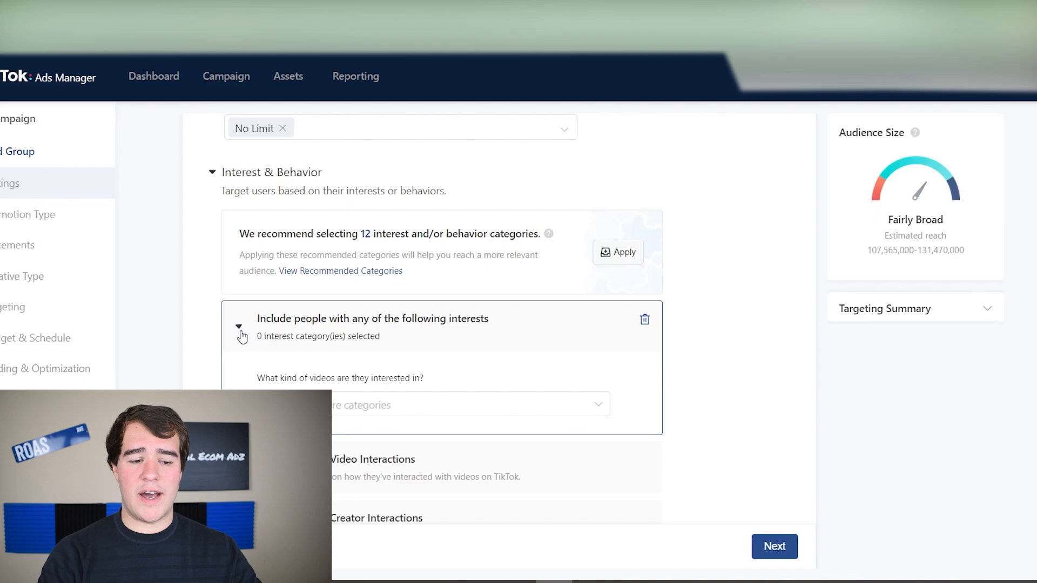
scroll(238, 336, down, 2)
click(262, 333)
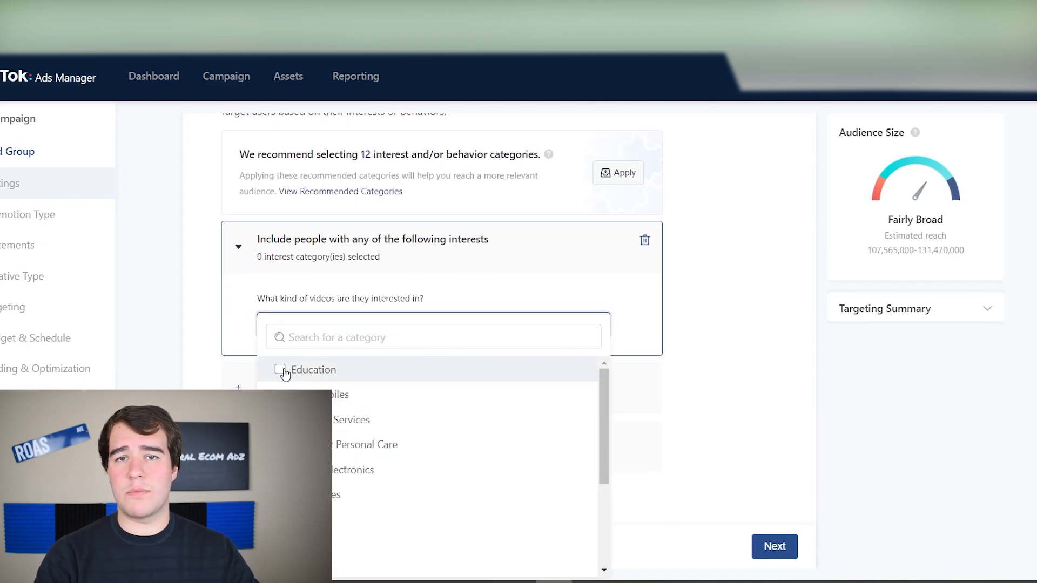
click(280, 394)
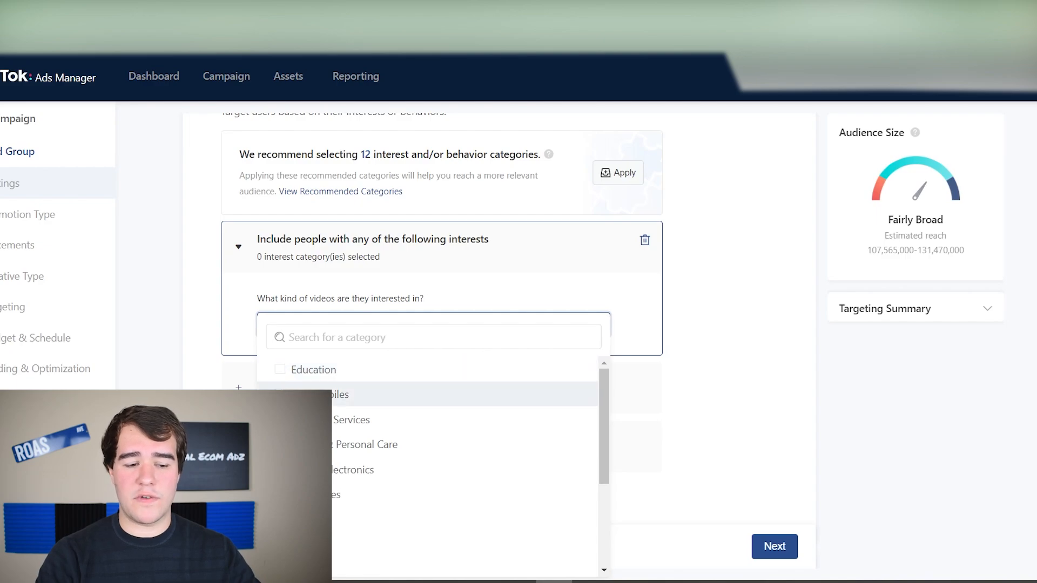
click(225, 326)
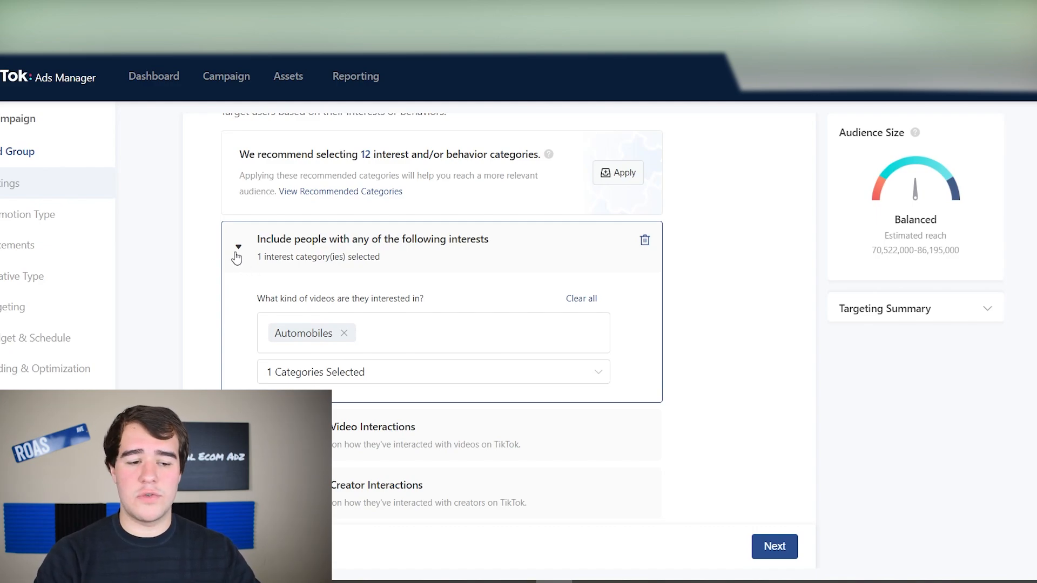
click(236, 253)
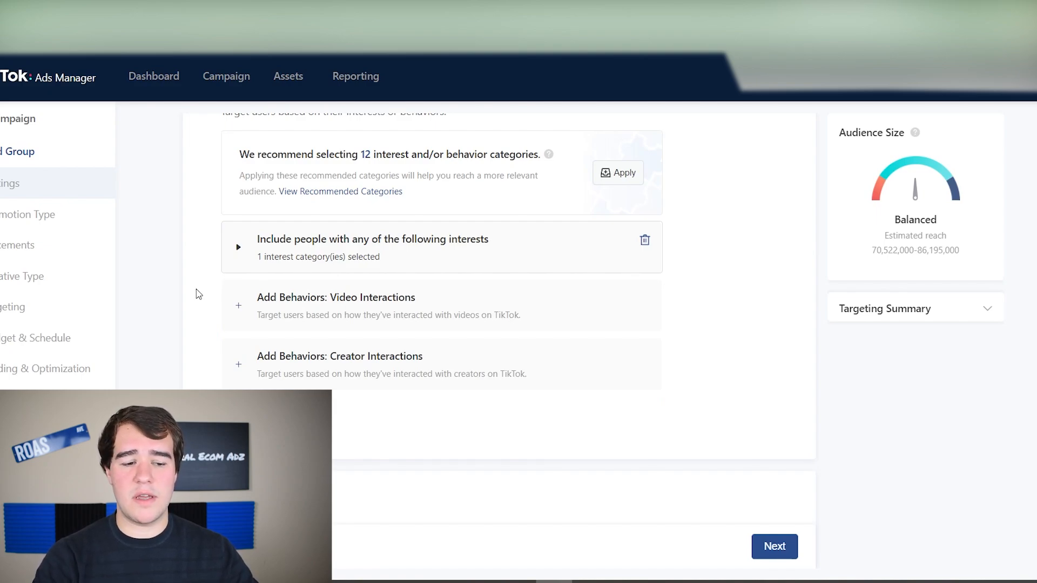
Add a video interactions behavior targeting people who watched Auto & Vehicles videos to the end
click(244, 308)
scroll(441, 318, down, 2)
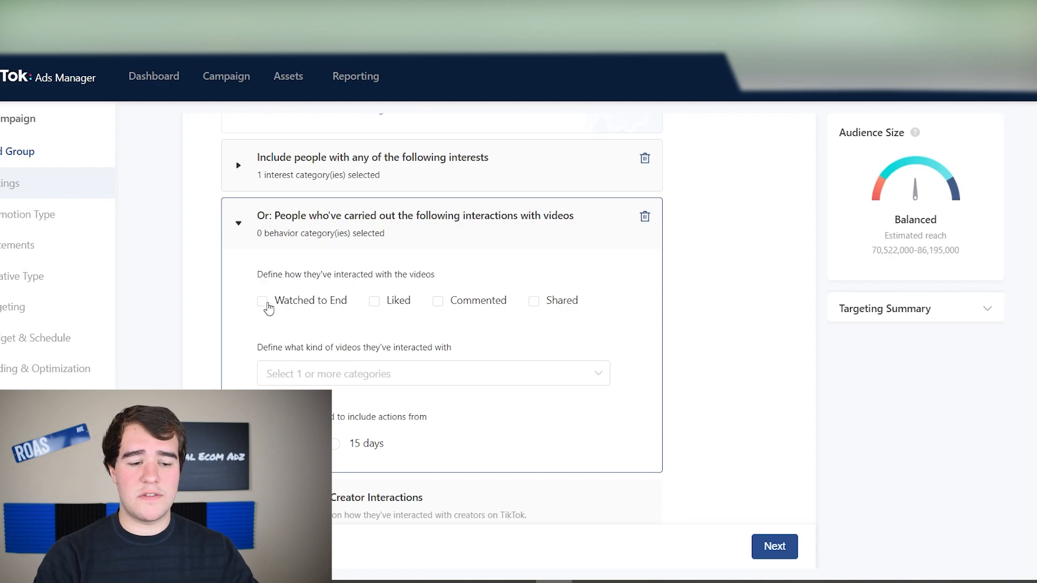
click(262, 300)
click(336, 456)
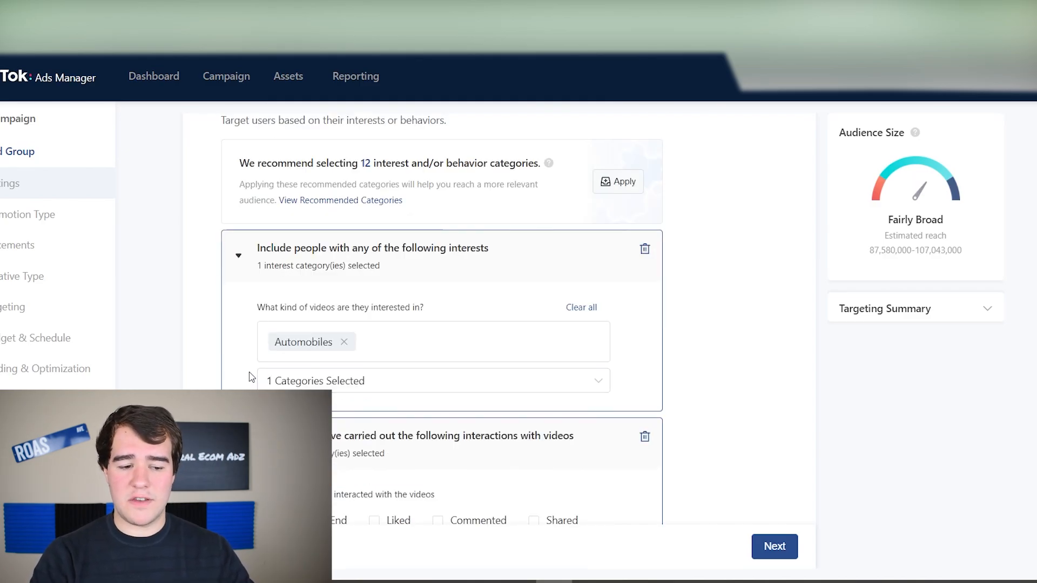
scroll(249, 377, down, 1)
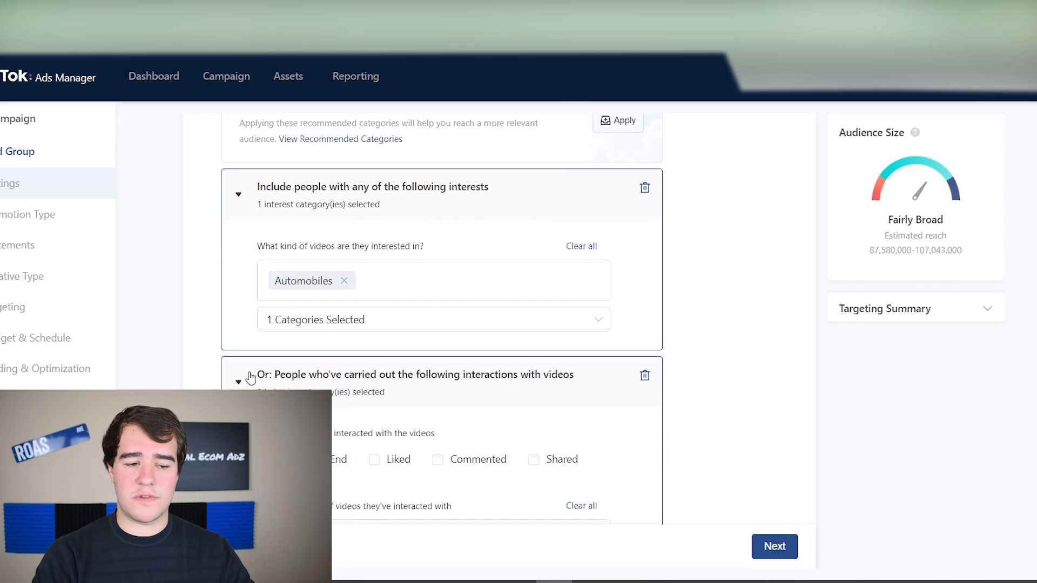
scroll(249, 377, down, 2)
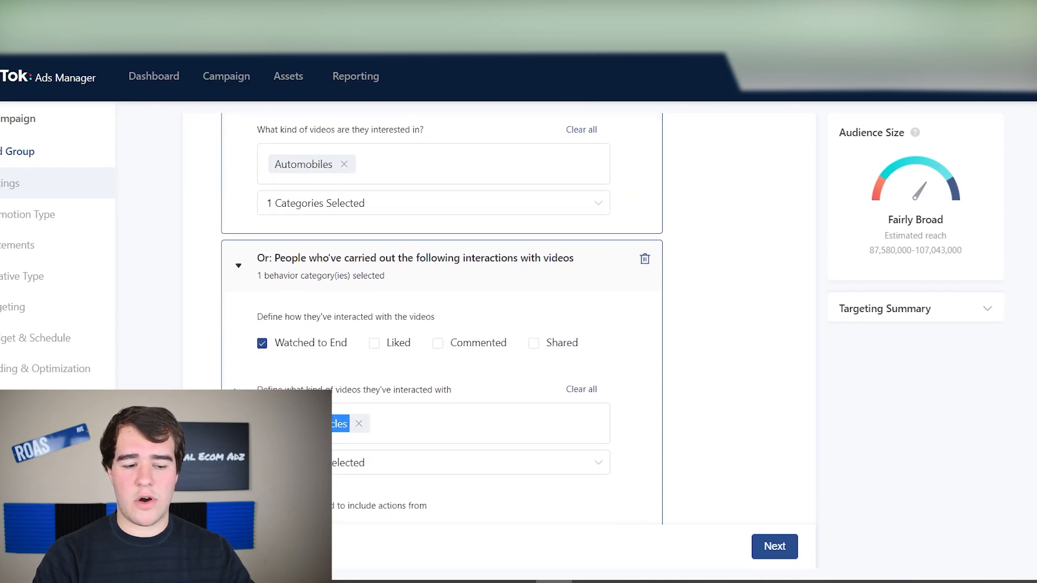
Name the ad group "Automobiles/Auto & Vehicles" after its chosen interest and behavior categories
scroll(421, 263, up, 15)
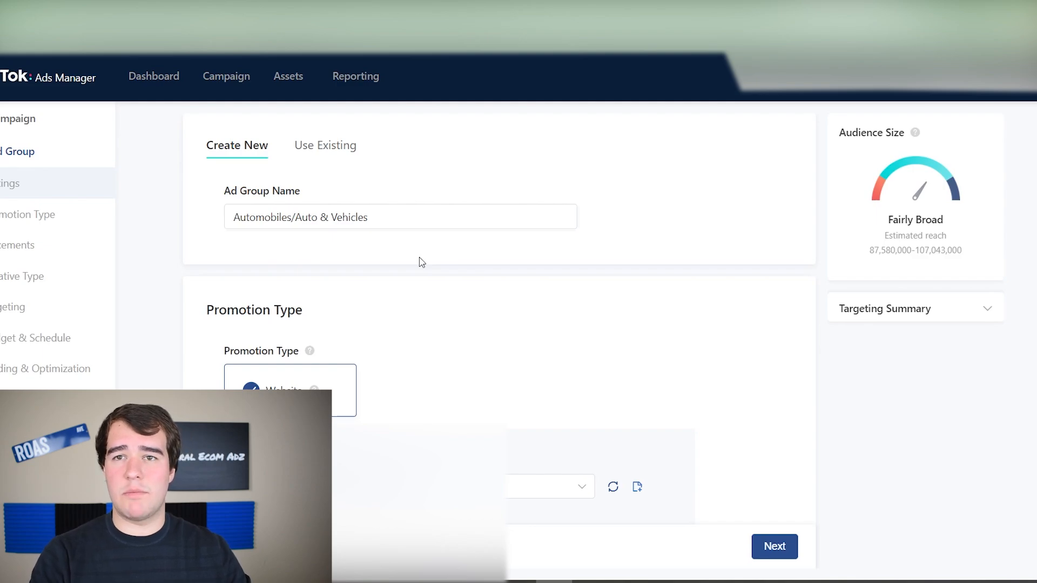
double_click(267, 217)
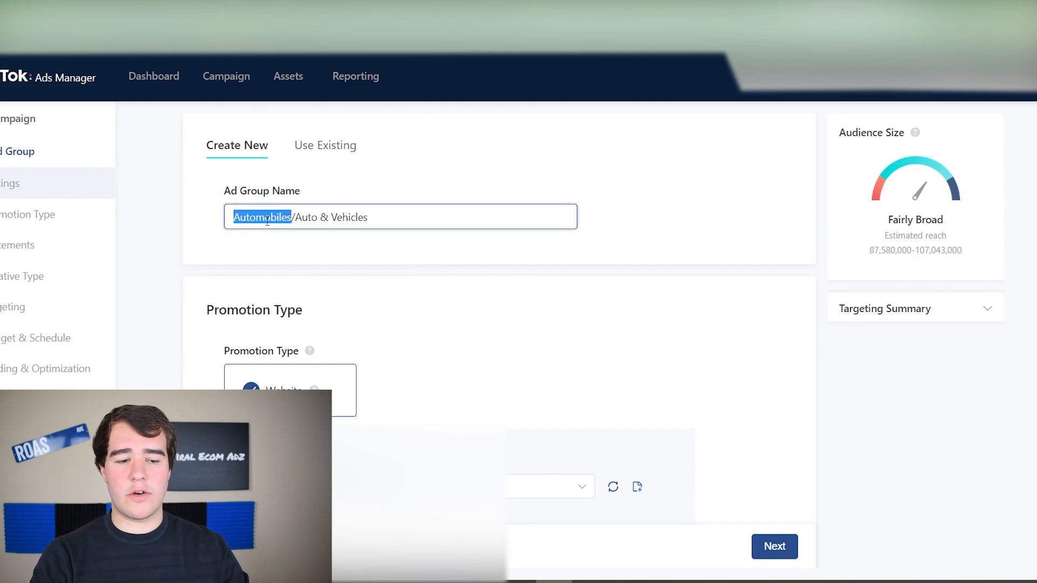
click(335, 219)
double_click(334, 218)
click(357, 220)
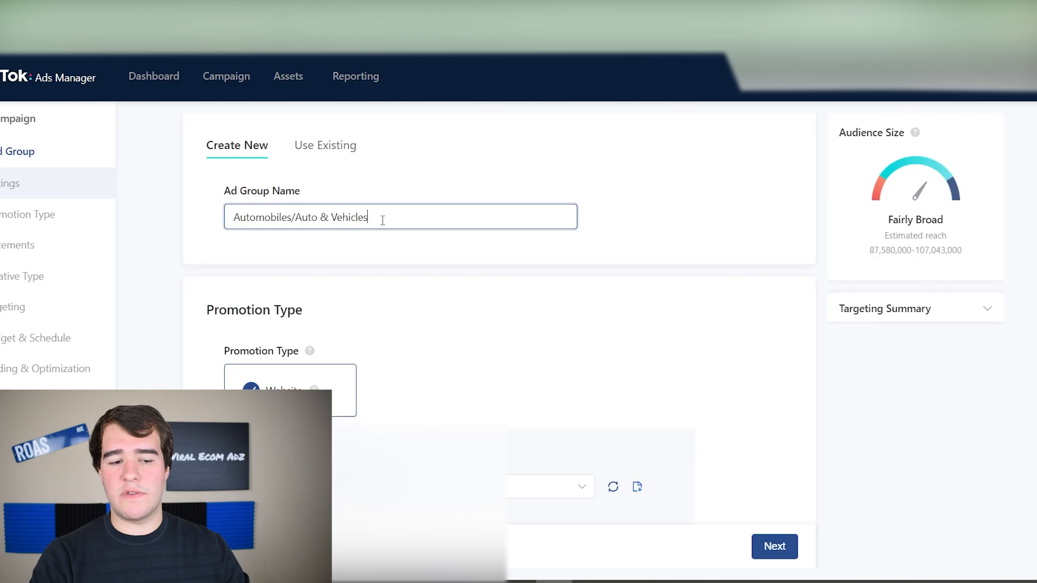
Check the ad group's targeting and bidding settings, and continue to ad creation
scroll(620, 338, down, 15)
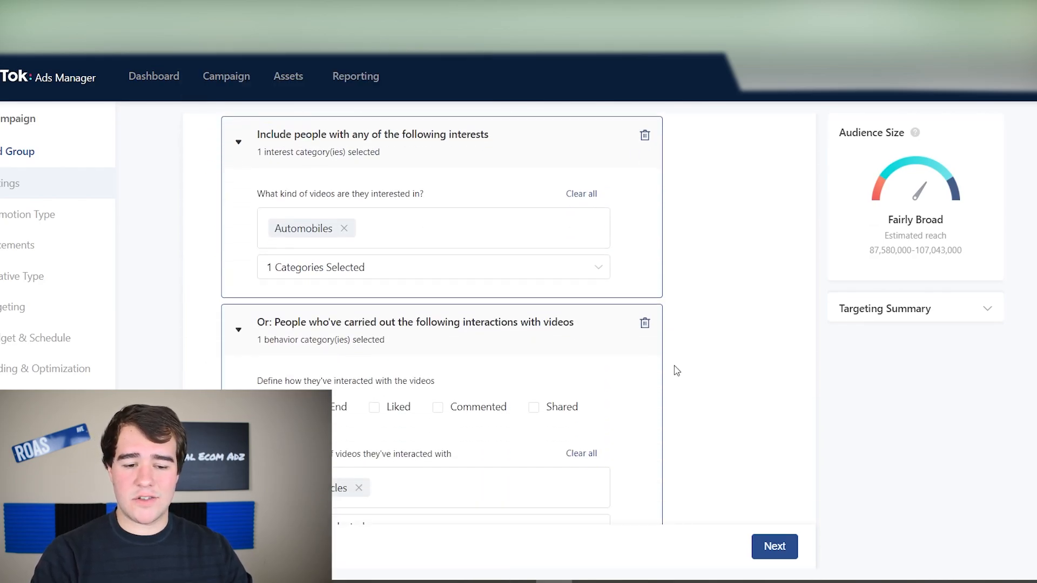
scroll(677, 371, down, 5)
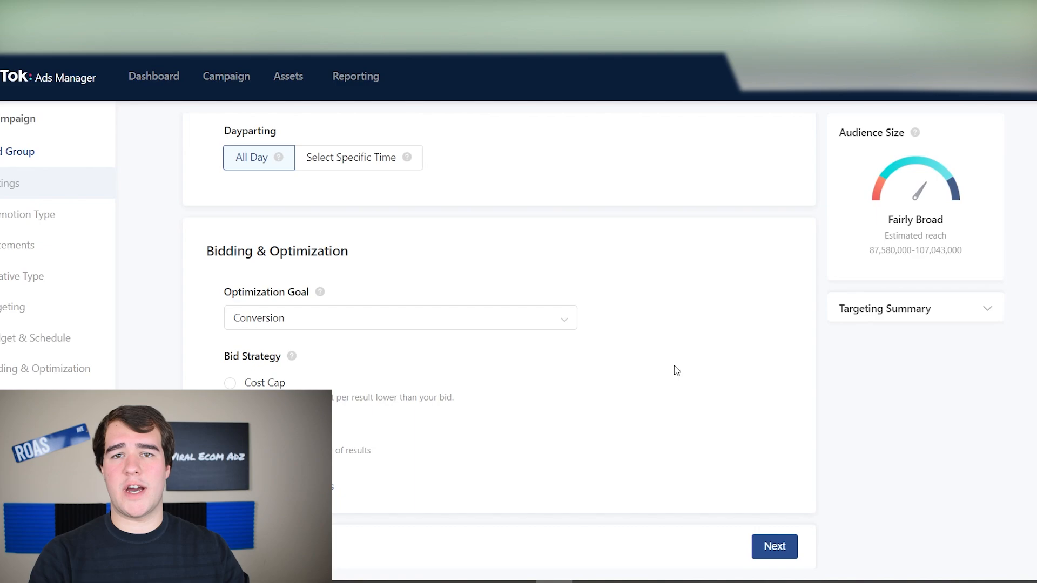
click(775, 547)
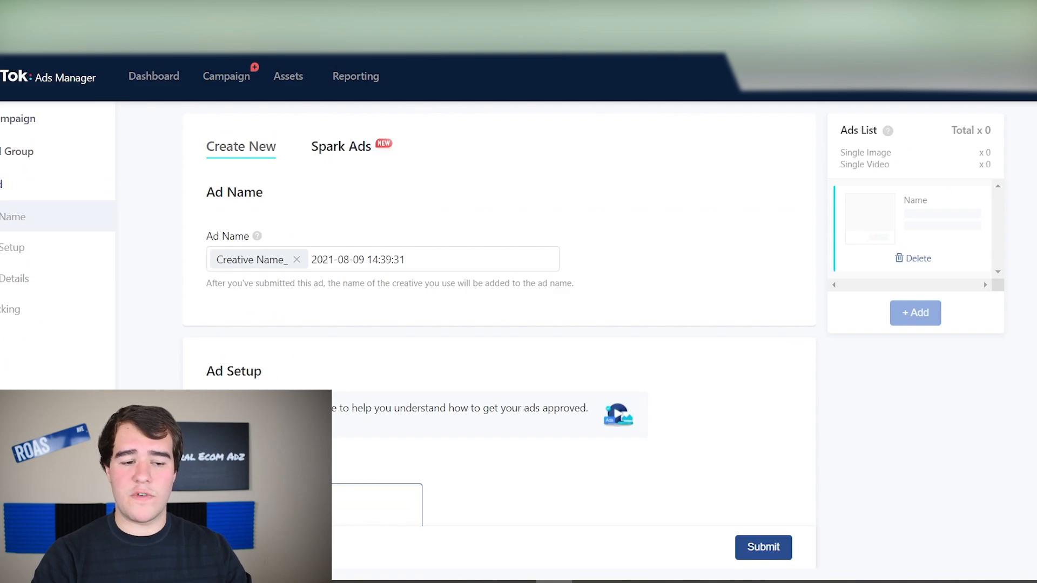
Enter the brand's display name in the ad's text and link details
scroll(167, 276, down, 6)
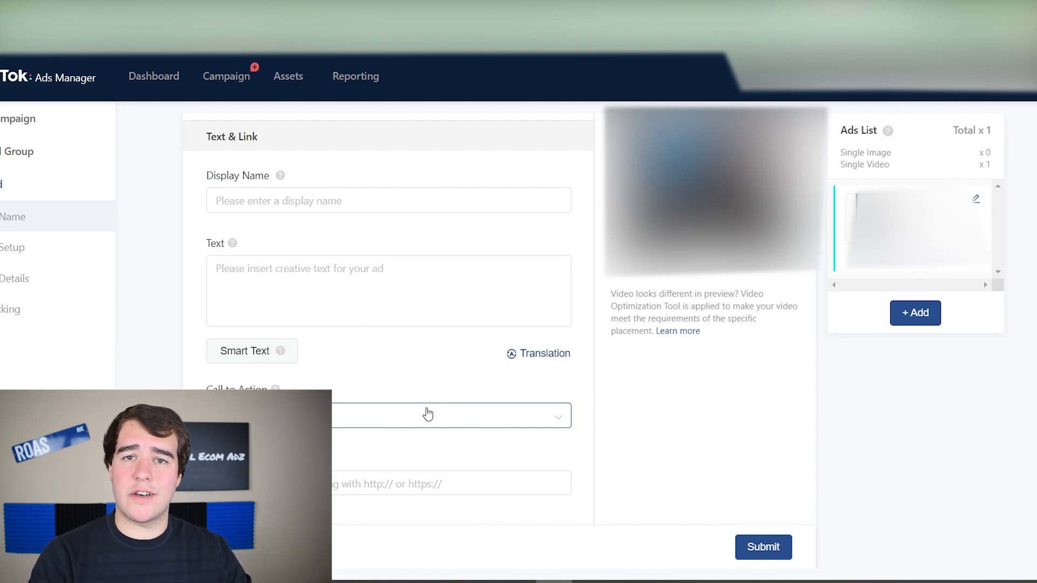
click(284, 208)
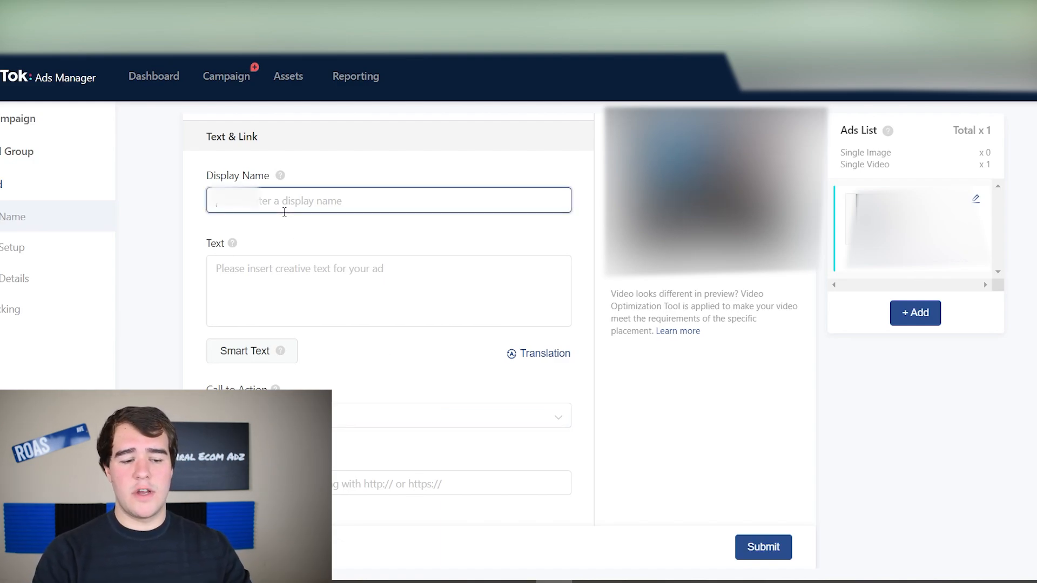
text(Eq)
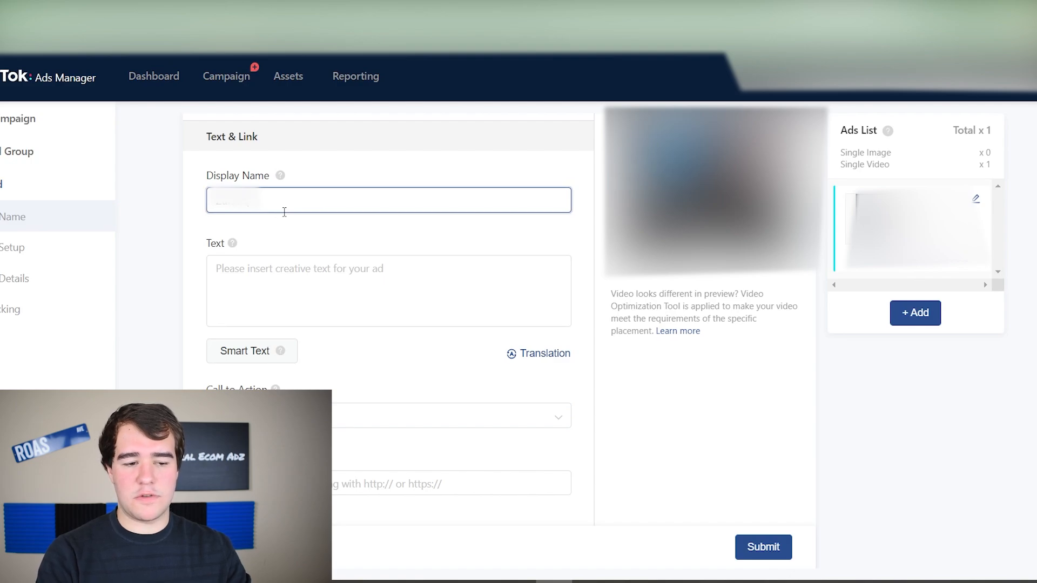
Write the ad text as "Product Name Available Now", and reword it to "Product Name Order Now"
click(251, 279)
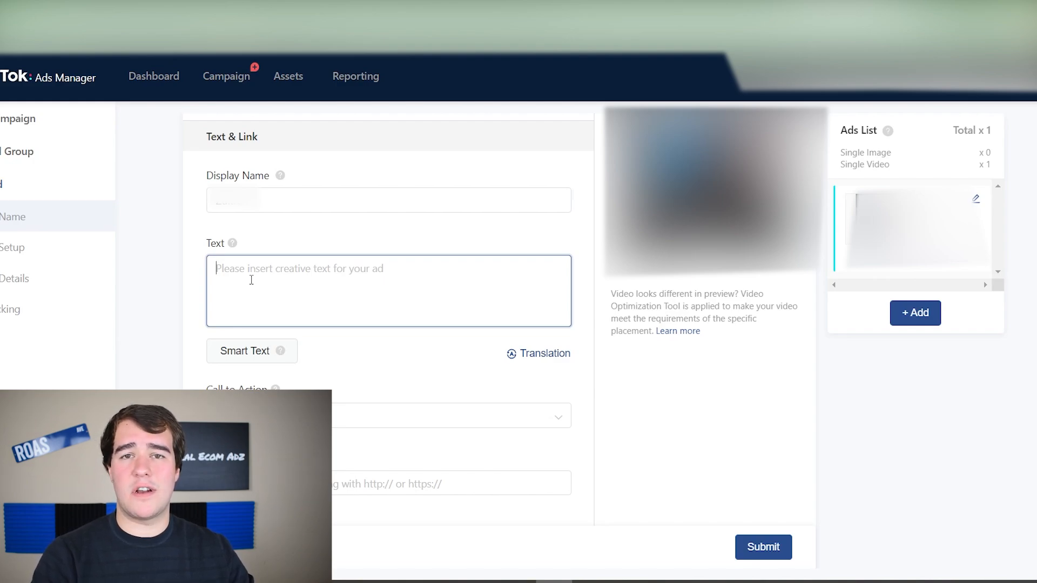
text(Product Name Available Now)
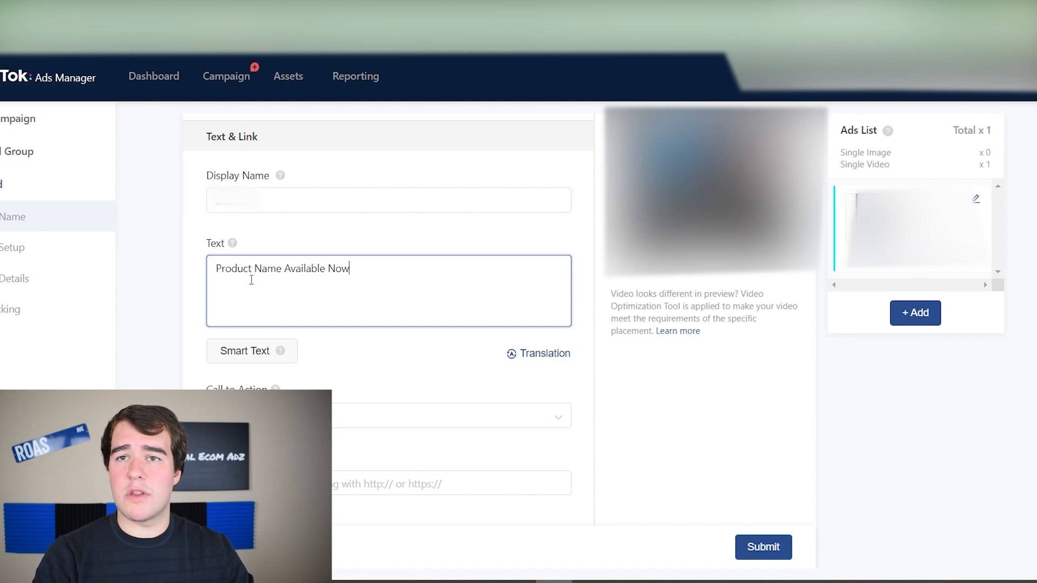
drag(325, 270, 284, 269)
text(Order)
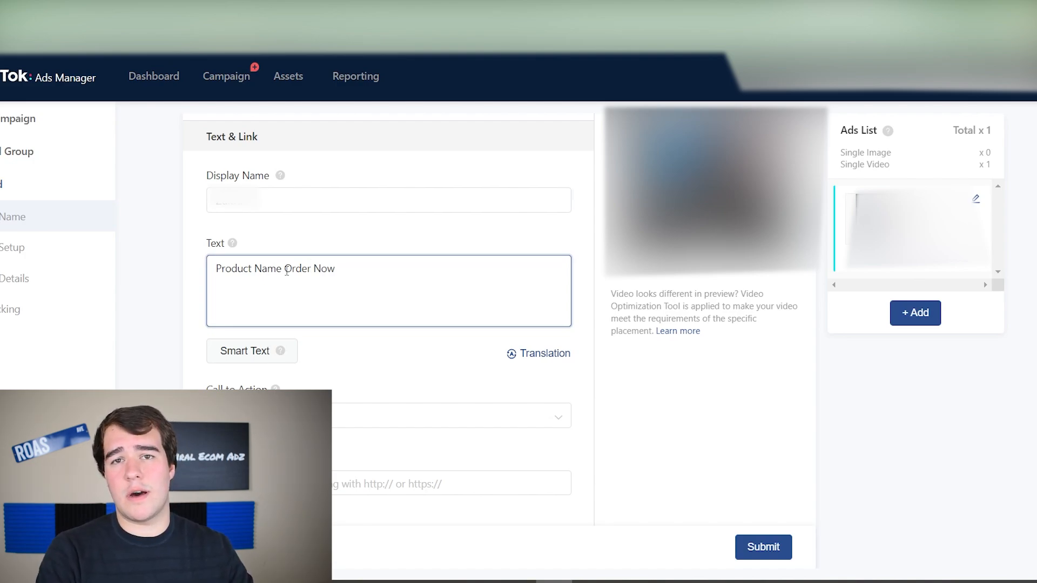
Set the ad's call to action to Shop now
scroll(270, 303, down, 2)
click(287, 333)
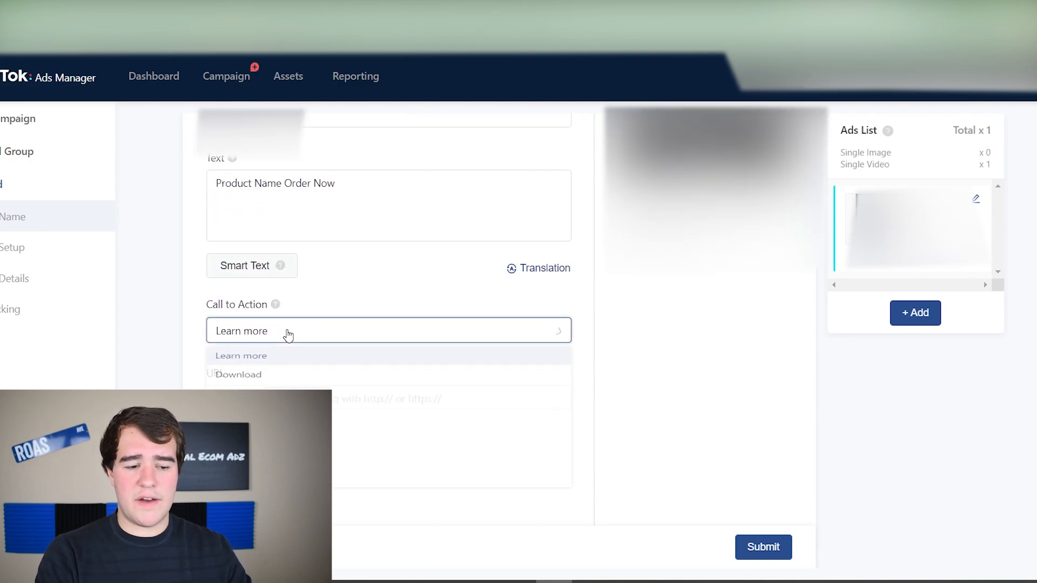
click(259, 409)
Enter the ad's destination URL and open the profile image selection
click(265, 399)
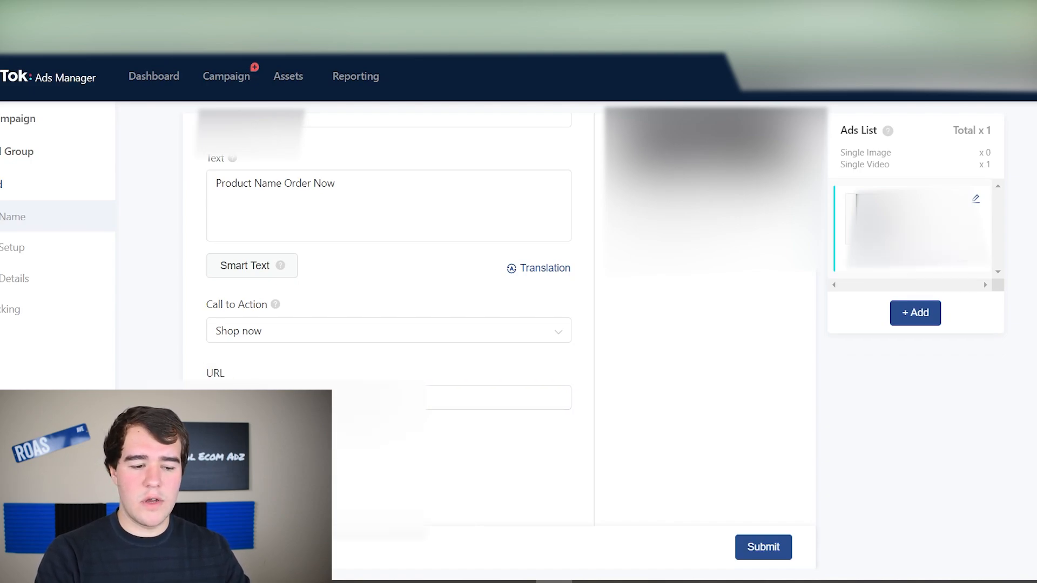
scroll(246, 353, down, 1)
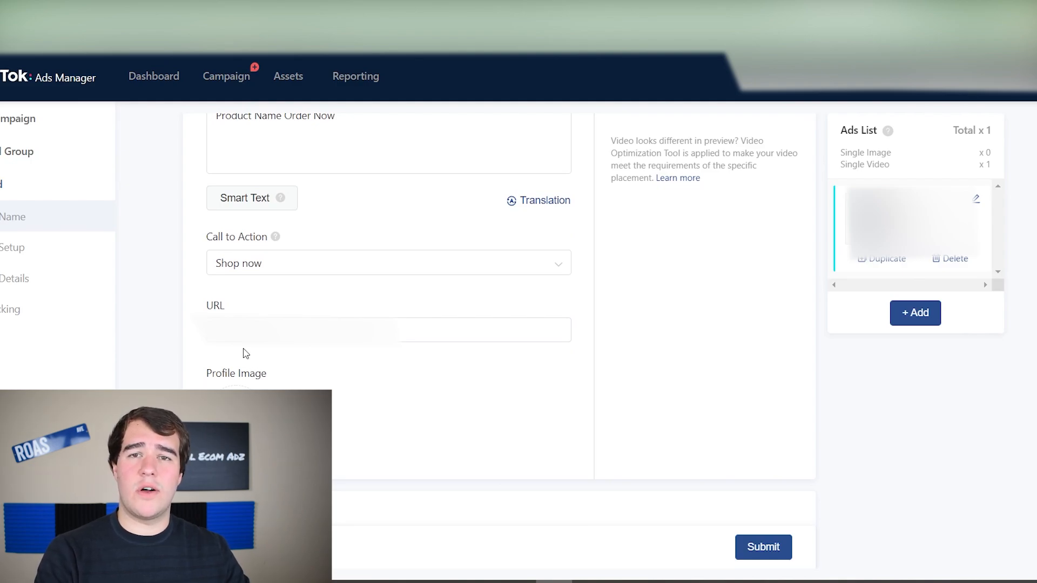
click(246, 330)
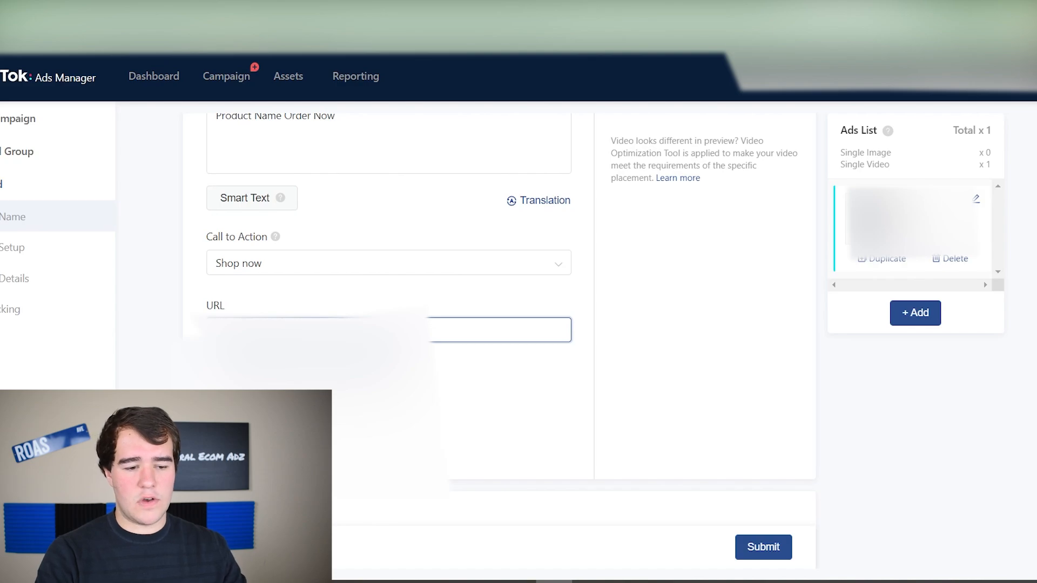
click(174, 319)
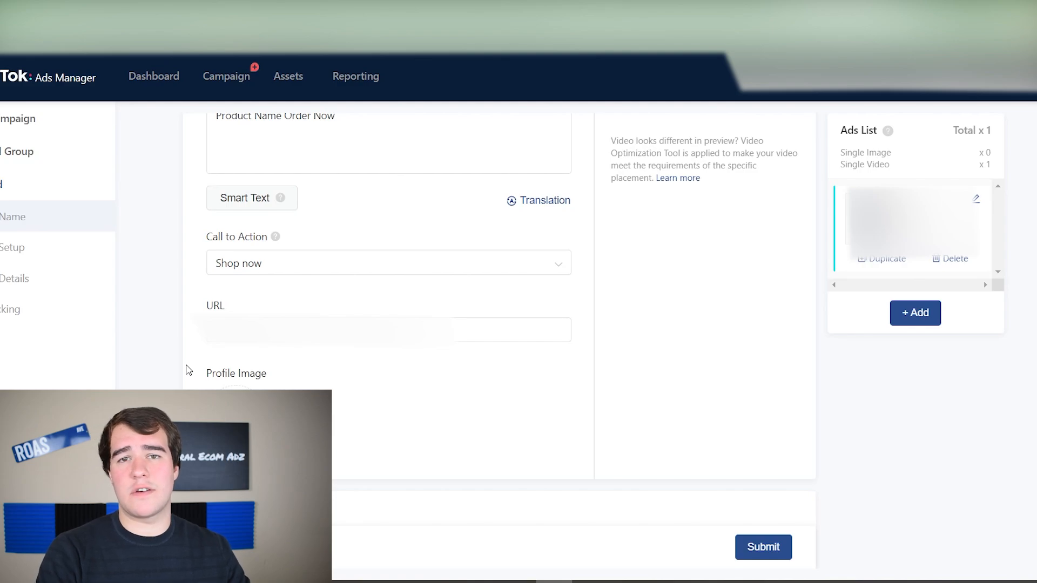
click(236, 410)
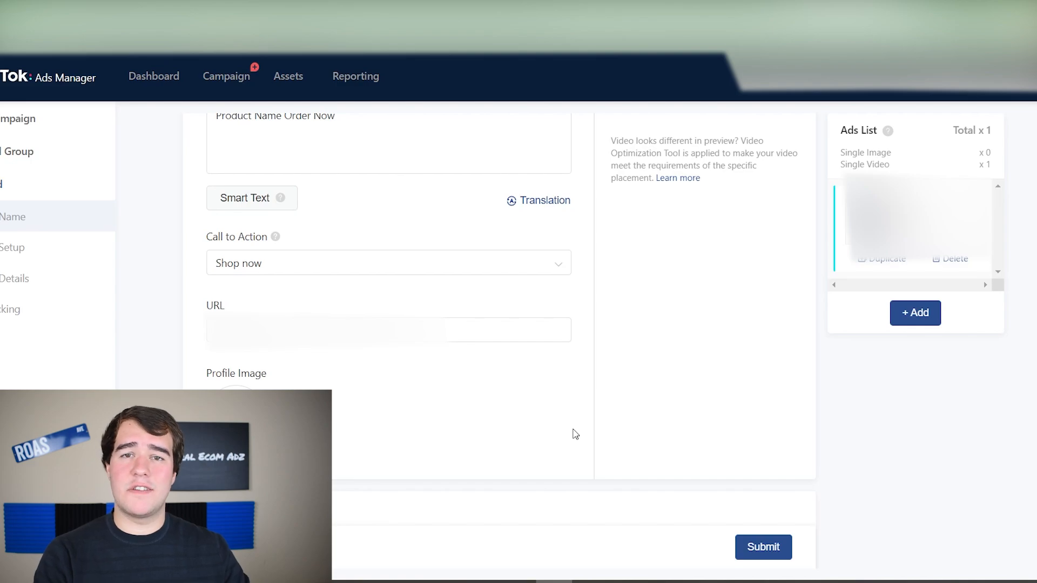
Review the completed ad details and submit the ad
scroll(576, 434, up, 5)
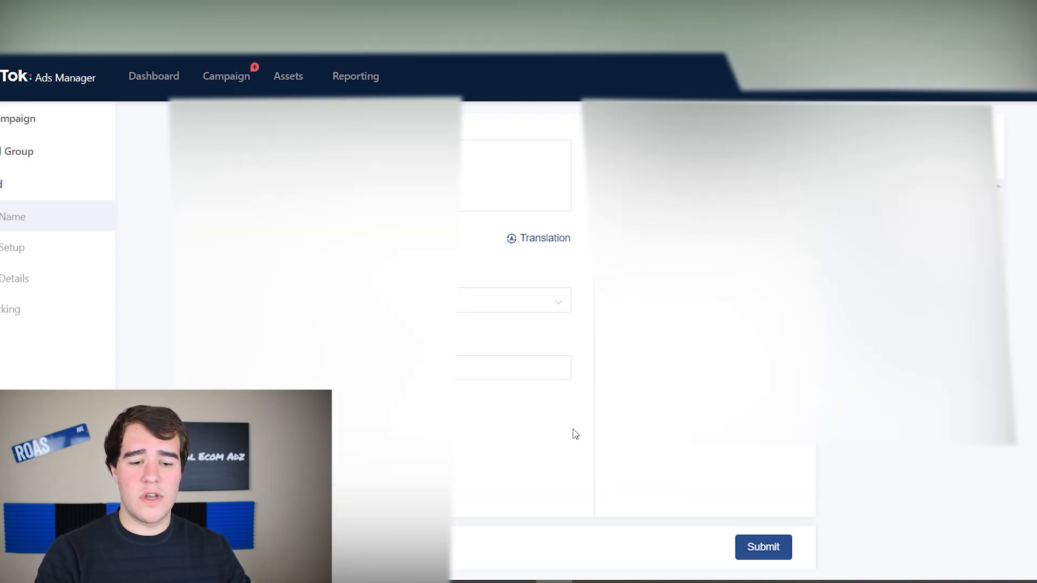
scroll(576, 435, down, 3)
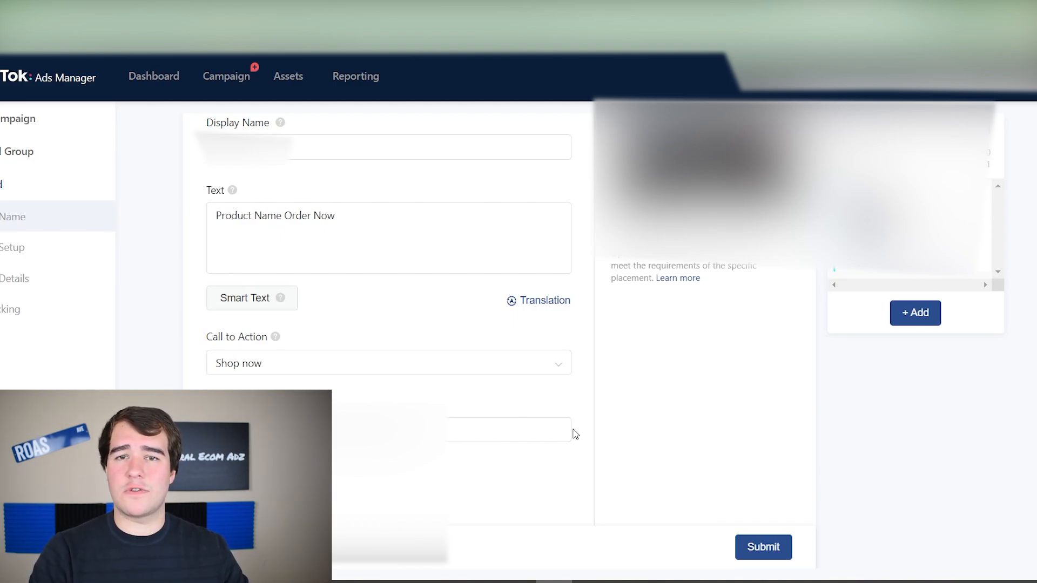
scroll(576, 434, up, 1)
scroll(575, 434, down, 6)
click(763, 545)
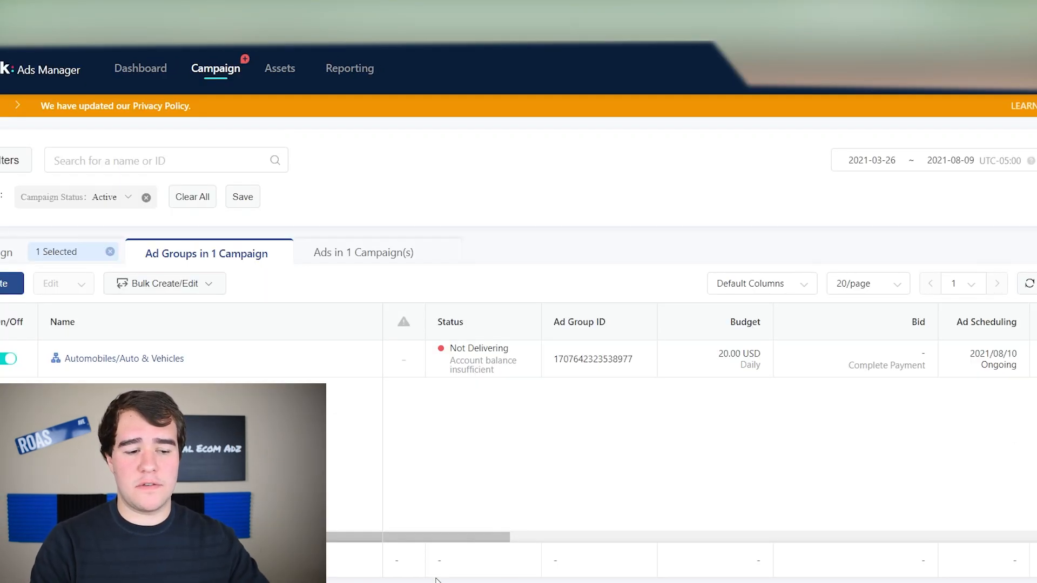
Duplicate the Automobiles/Auto & Vehicles ad group as four copies in the existing campaign
mouse_move(243, 366)
click(163, 367)
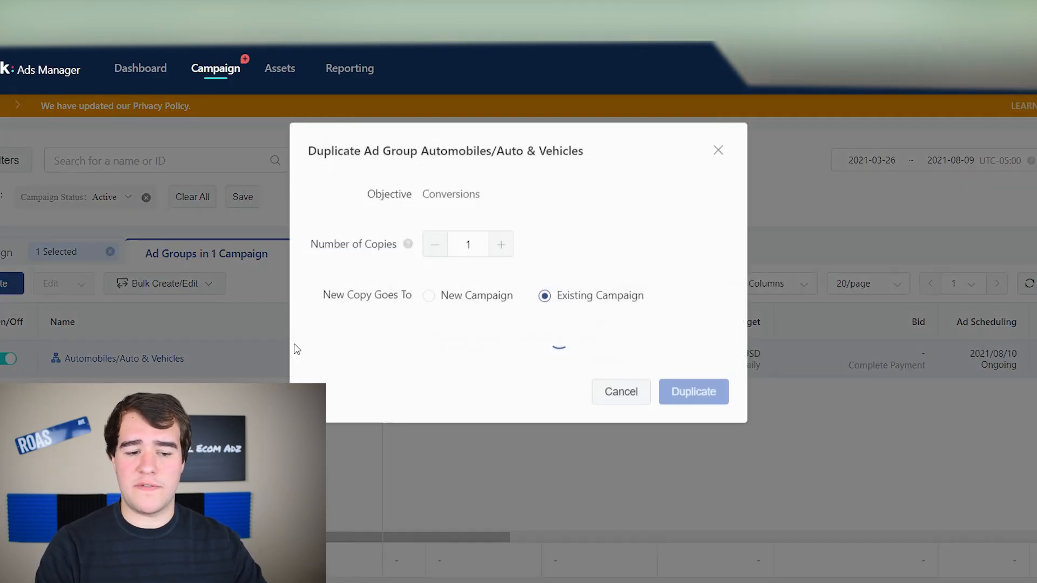
click(501, 254)
click(501, 246)
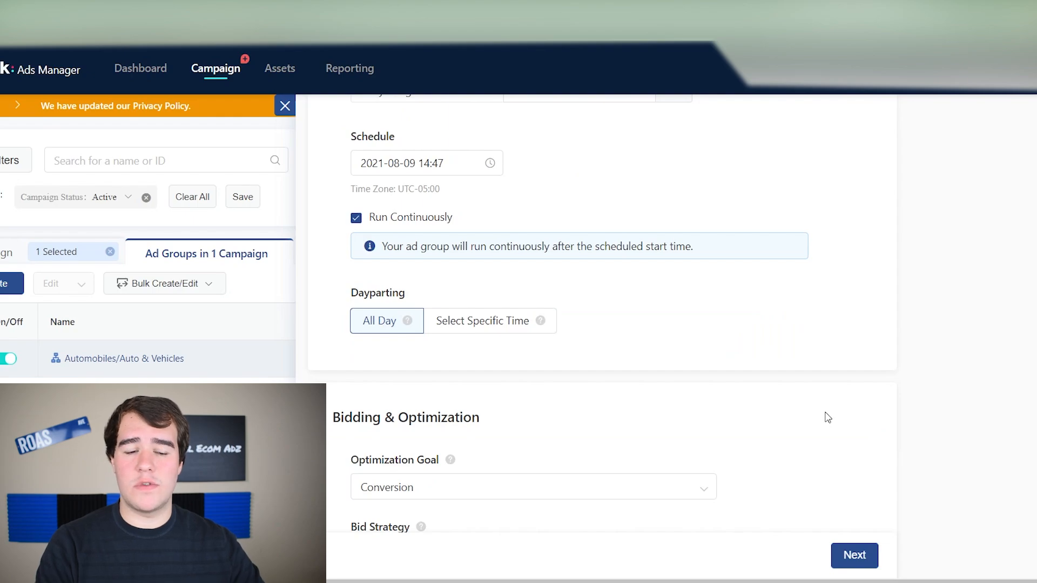
Schedule the duplicated ad groups to start on 2021-08-10 at 00:00
scroll(718, 387, up, 3)
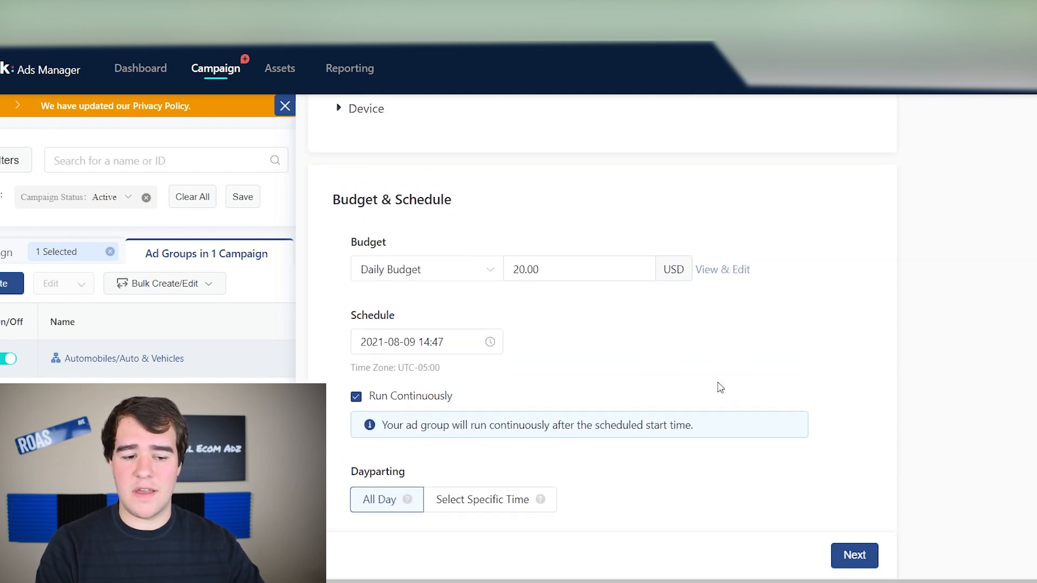
click(411, 340)
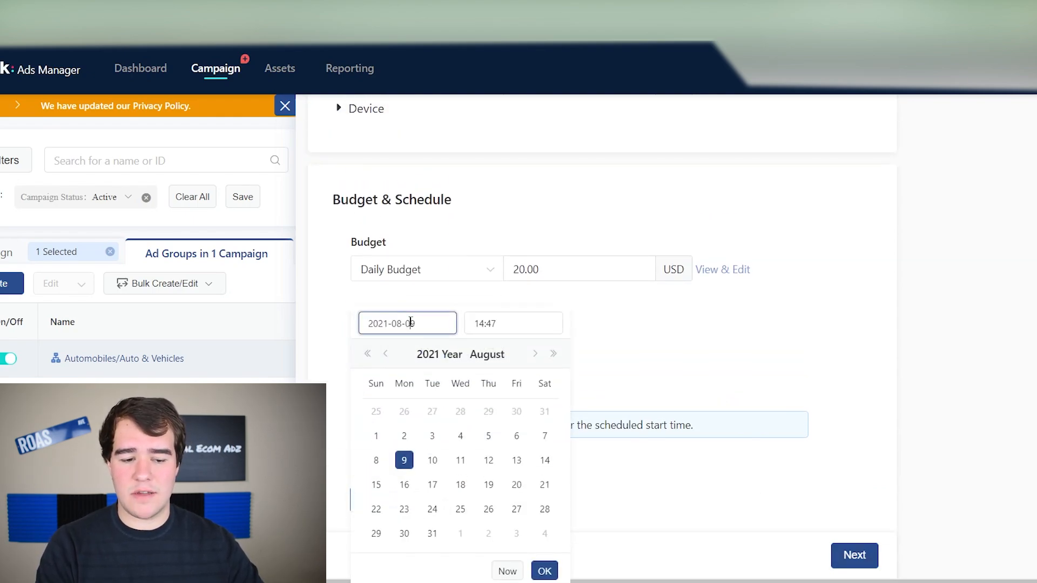
click(432, 460)
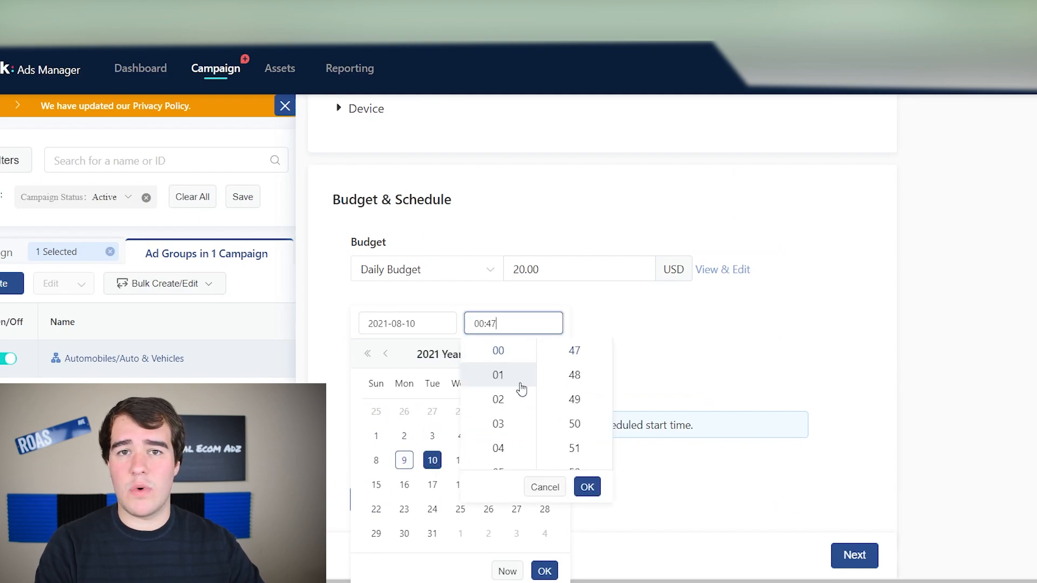
scroll(583, 388, up, 15)
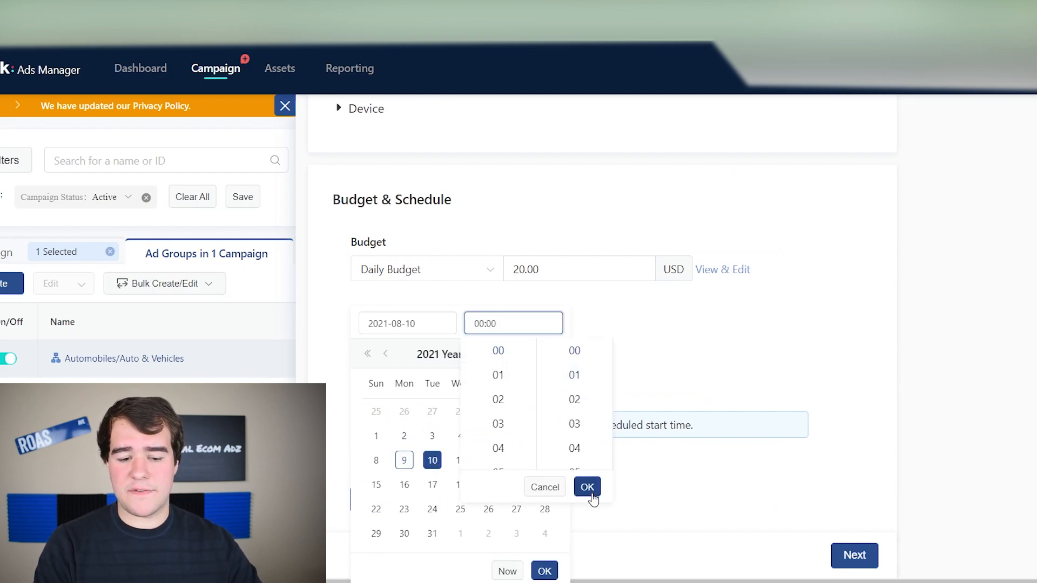
click(590, 493)
click(543, 573)
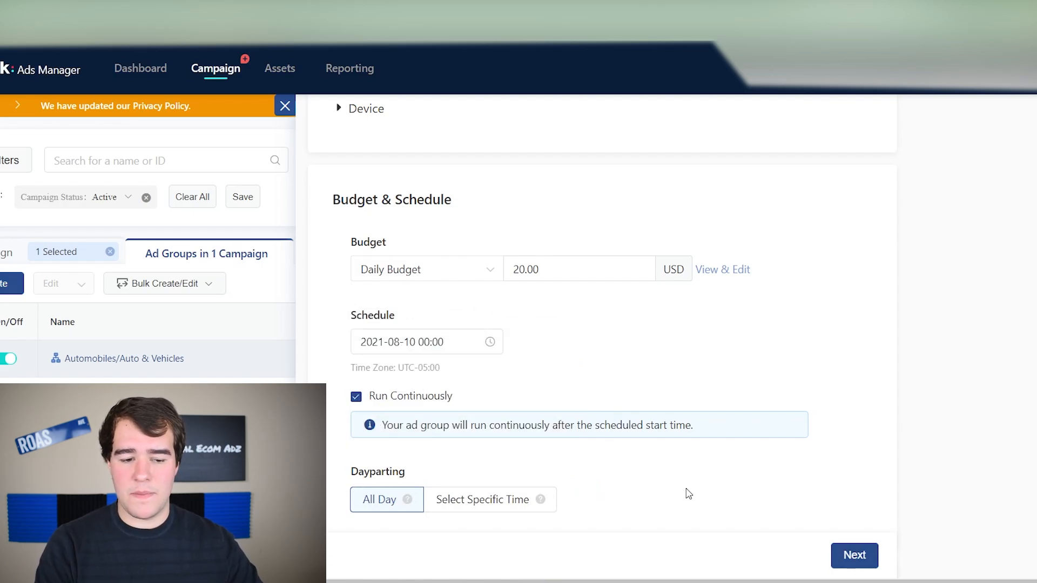
Proceed past the bidding and ad settings and submit the duplicated ad groups
scroll(689, 494, down, 8)
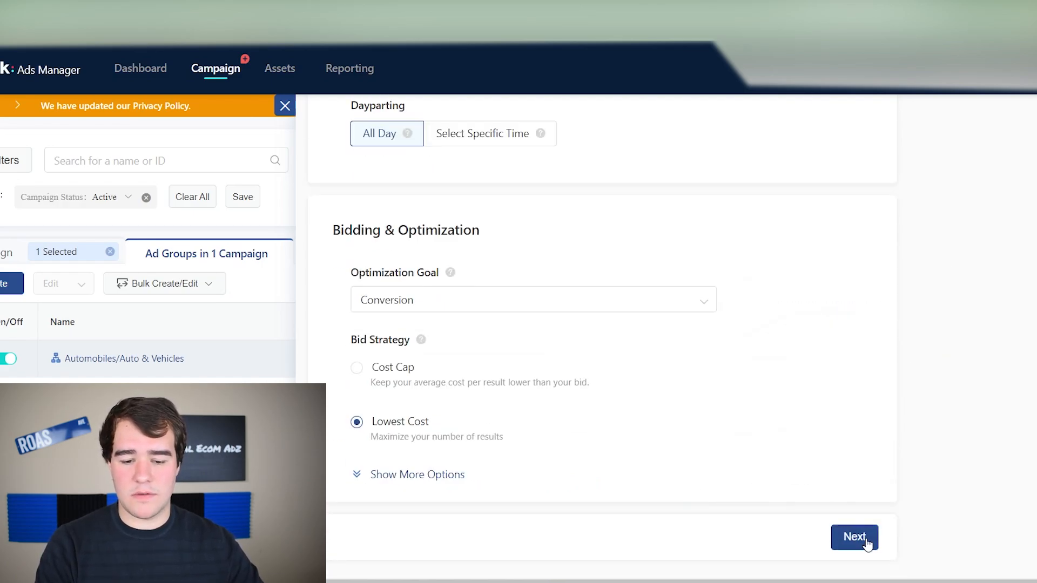
click(858, 537)
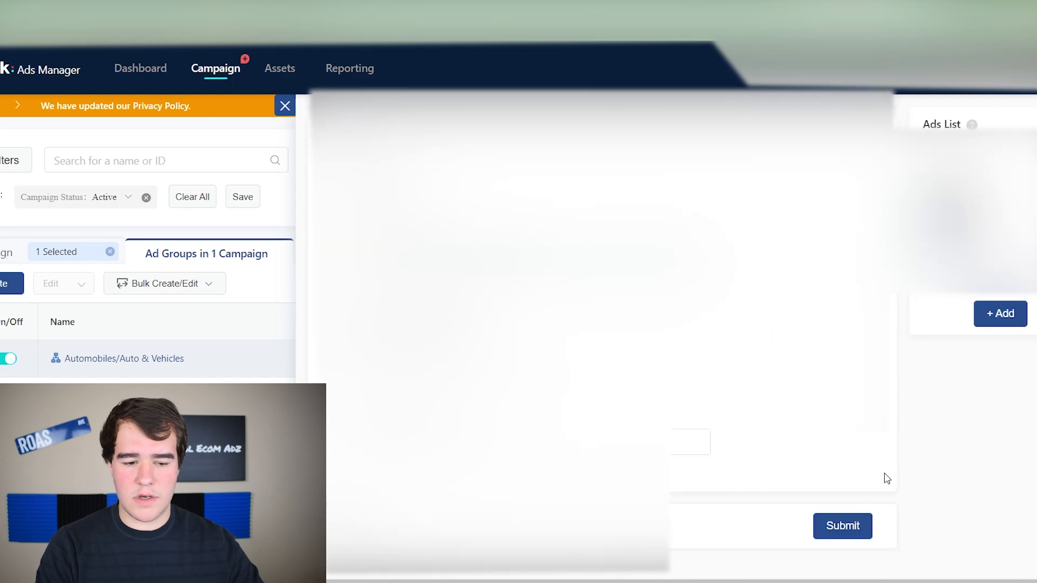
click(825, 526)
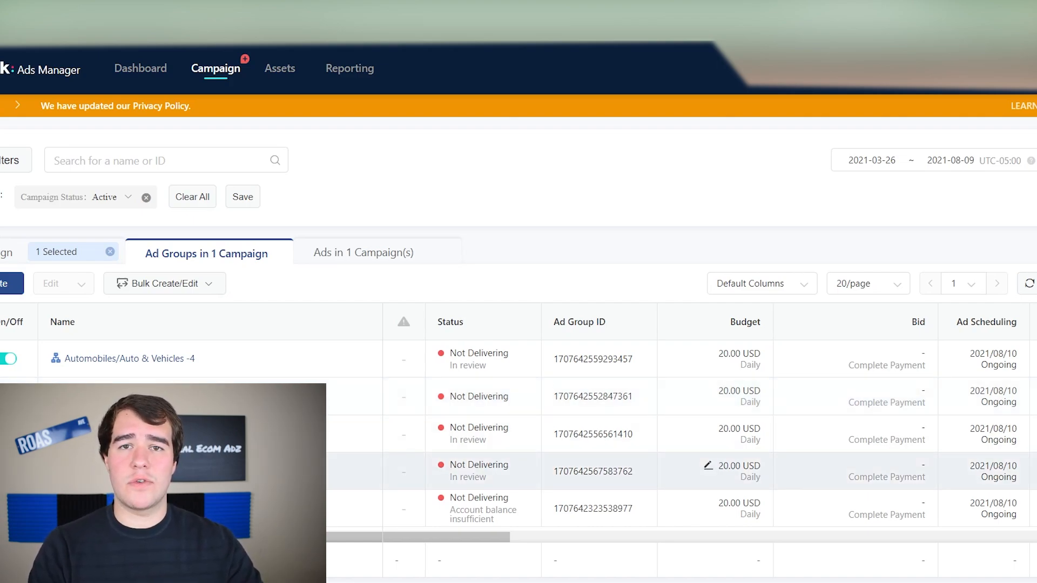
Open the Automobiles/Auto & Vehicles -1 ad group for editing and clear its selected video interaction category
click(123, 478)
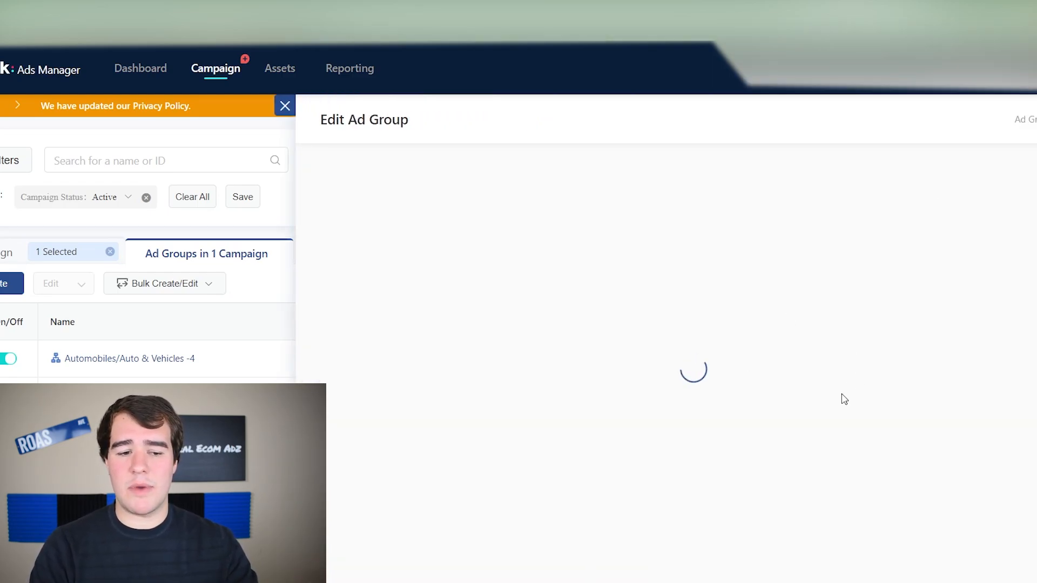
scroll(843, 398, down, 10)
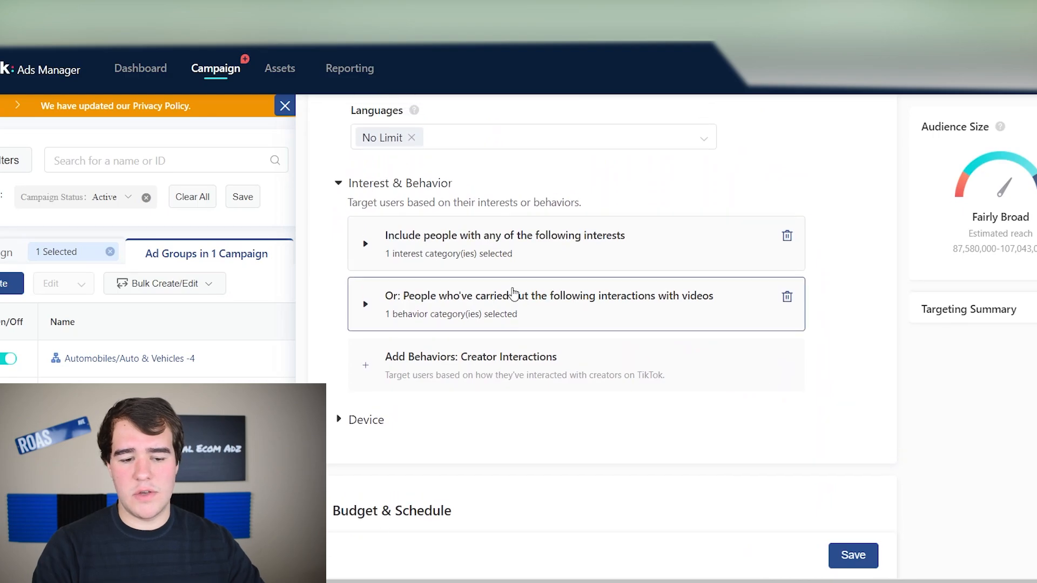
click(513, 296)
scroll(405, 335, down, 2)
click(403, 335)
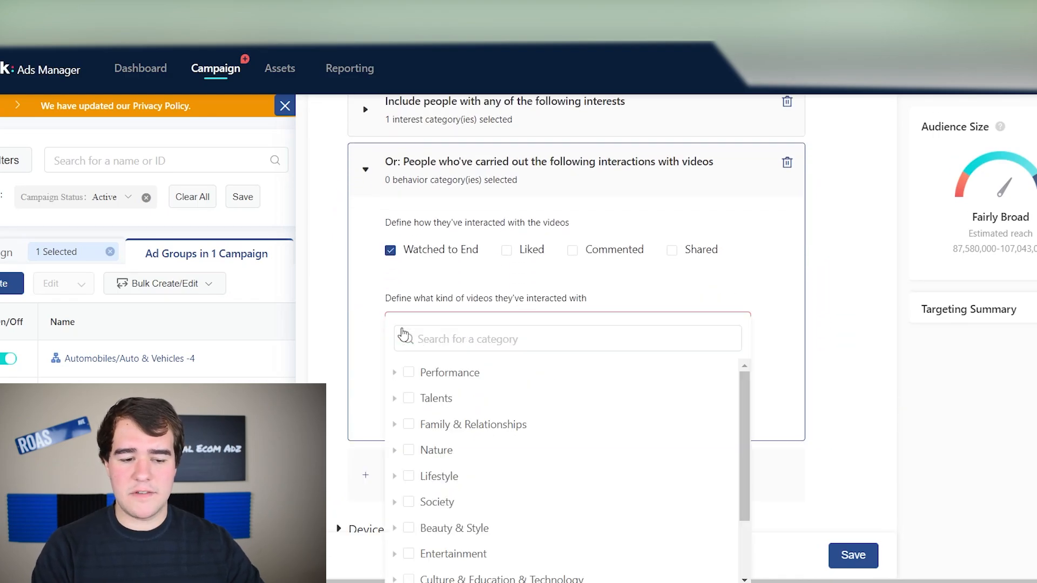
Browse the video interaction categories and target people who watched Lifestyle videos to the end
click(393, 374)
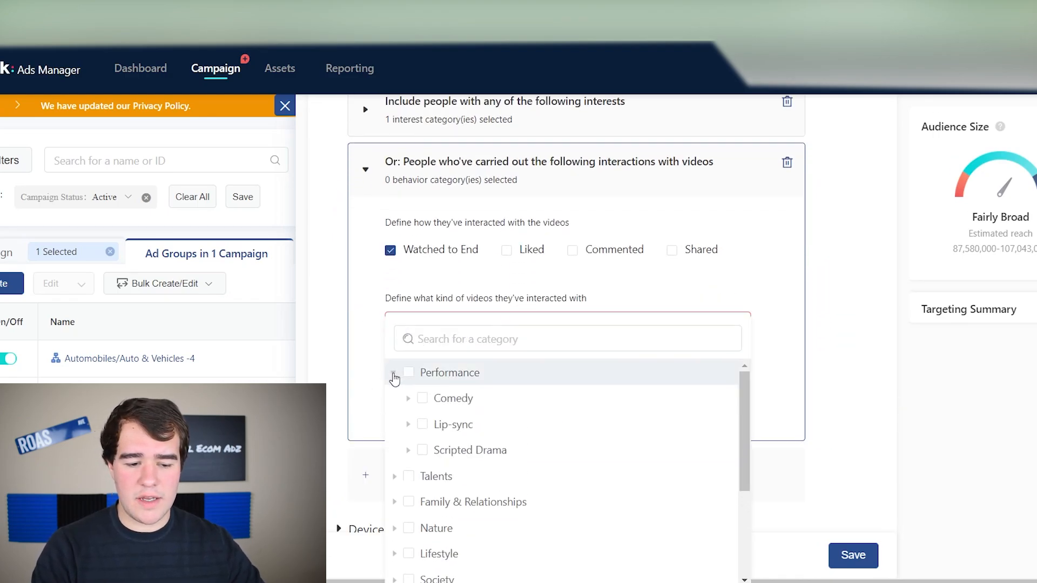
click(394, 379)
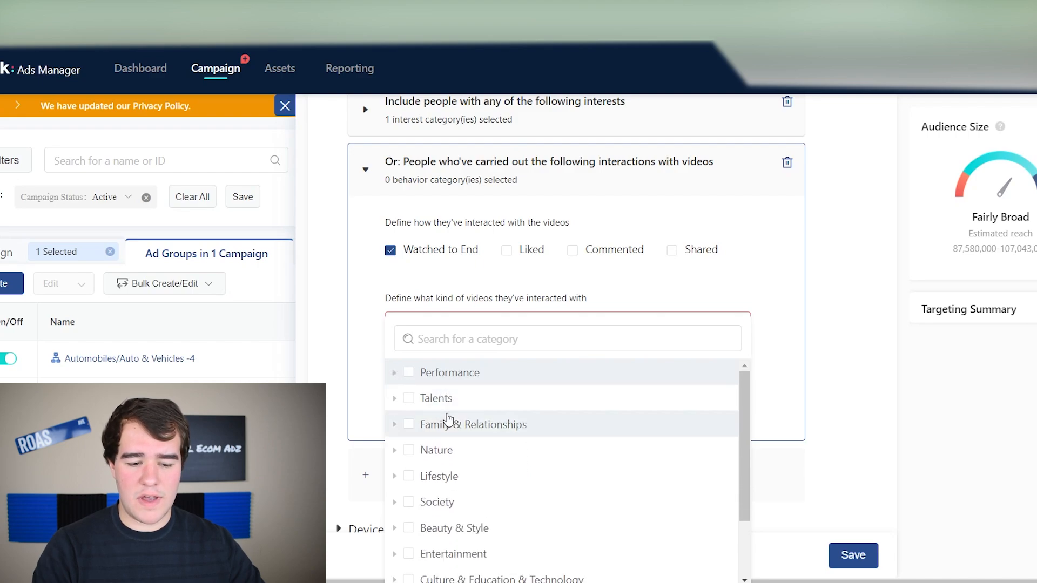
scroll(447, 422, down, 2)
scroll(448, 419, down, 1)
mouse_move(448, 419)
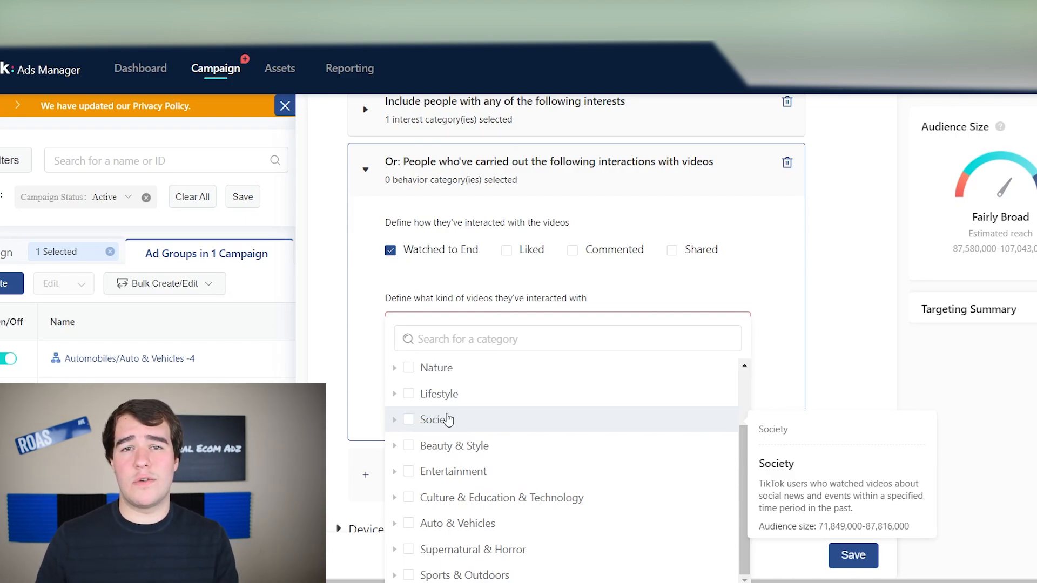
mouse_move(465, 552)
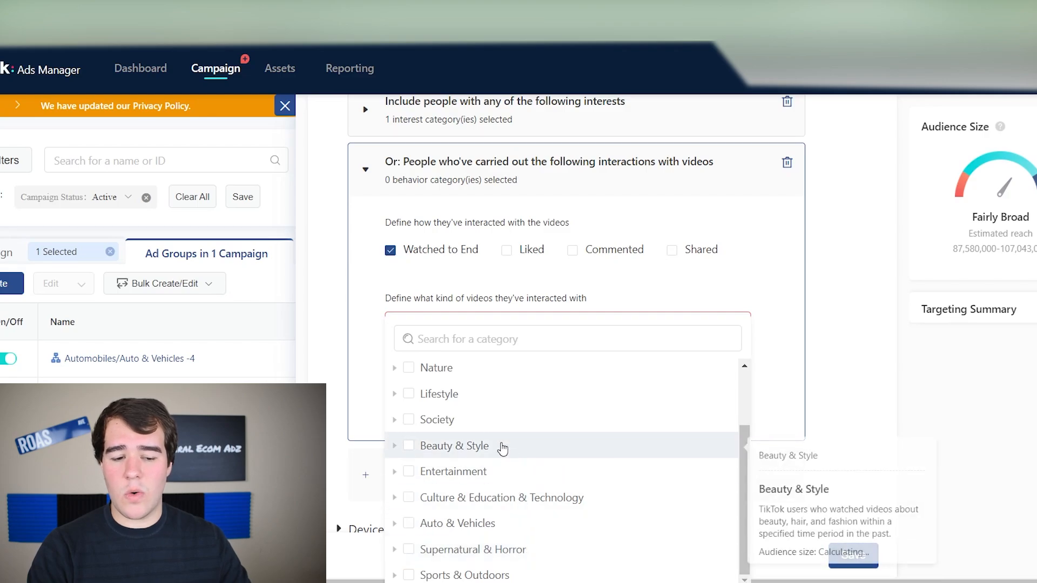
mouse_move(448, 398)
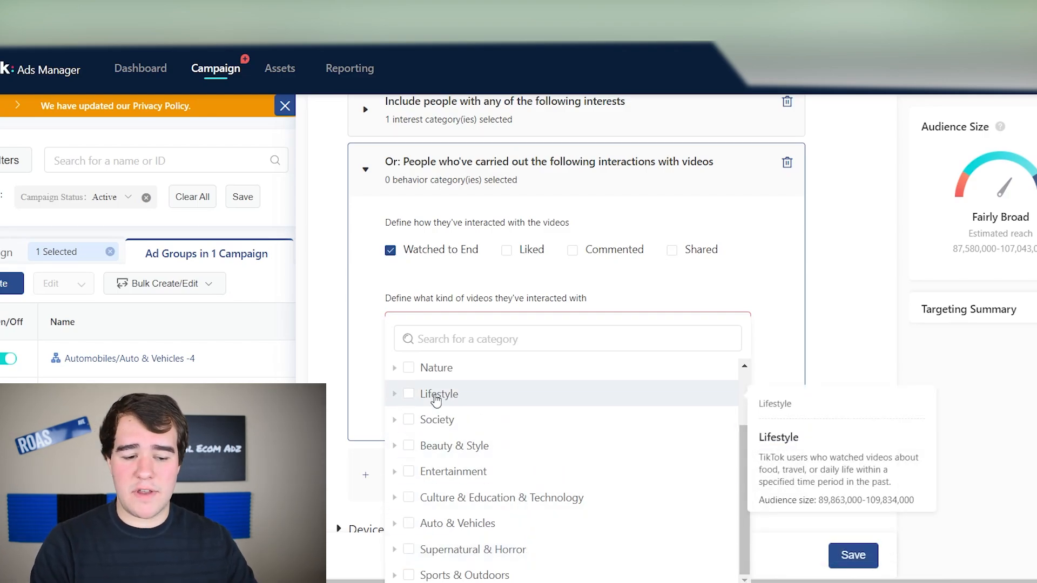
click(408, 394)
click(363, 365)
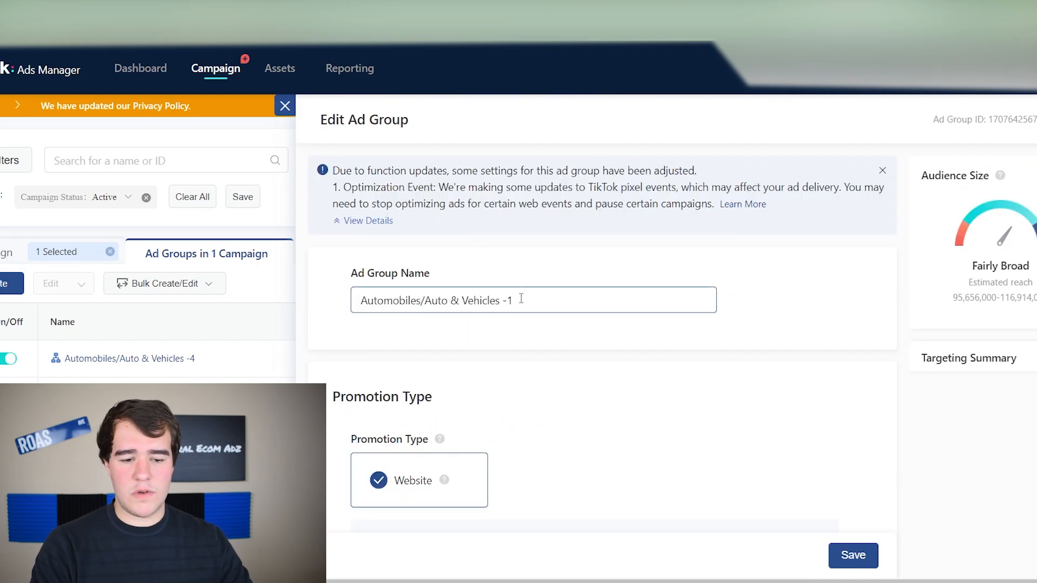
Rename the ad group as Automobiles/Lifestyle and save its changes
drag(519, 301, 429, 306)
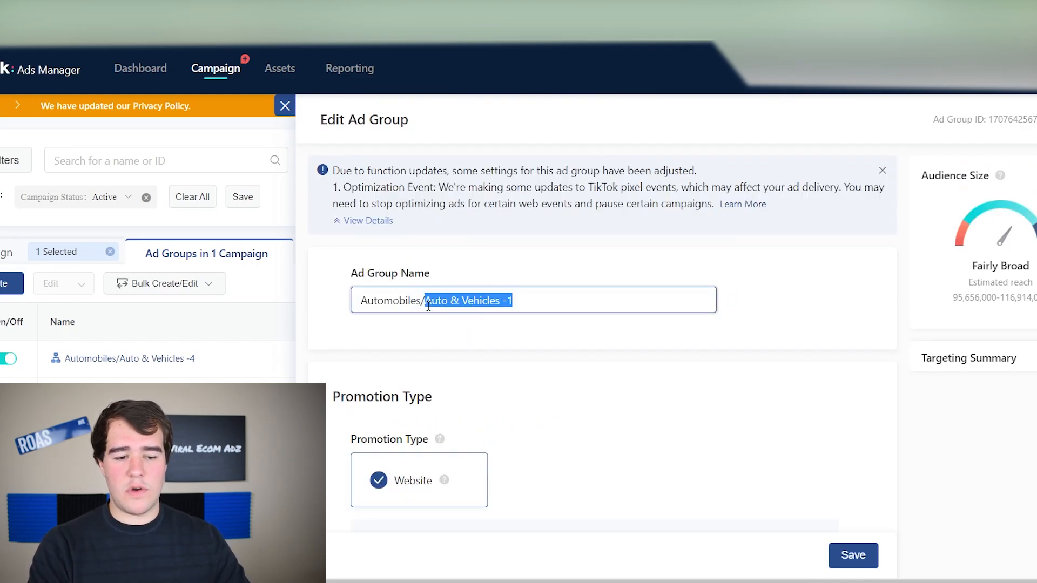
text(Lifestyle)
click(564, 332)
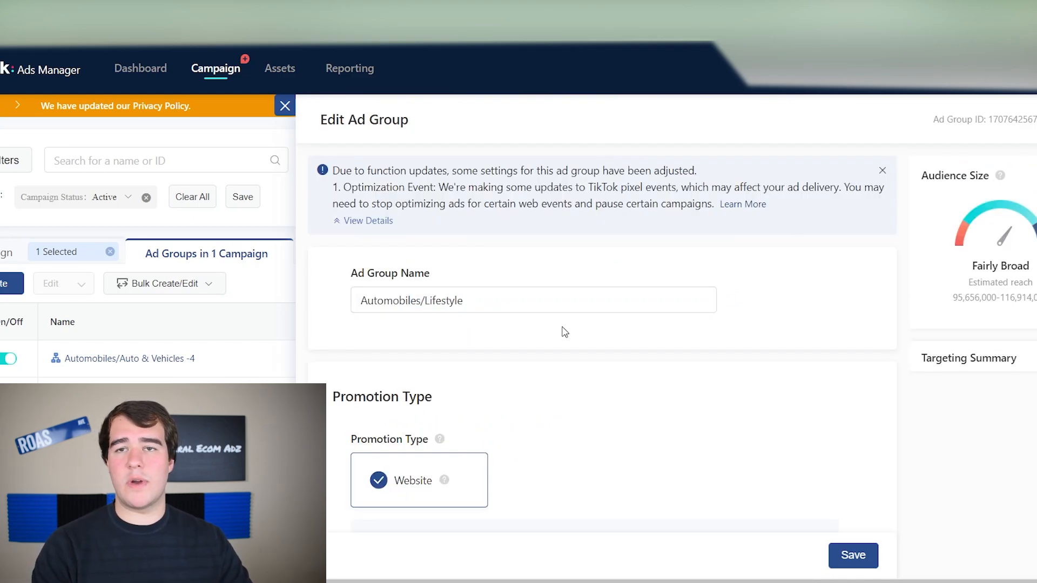
click(840, 555)
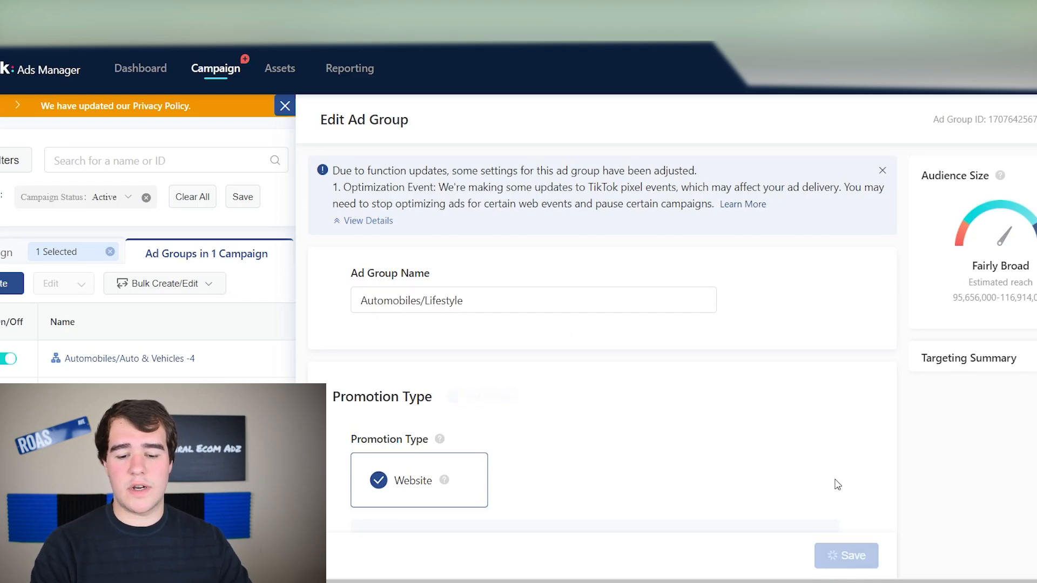